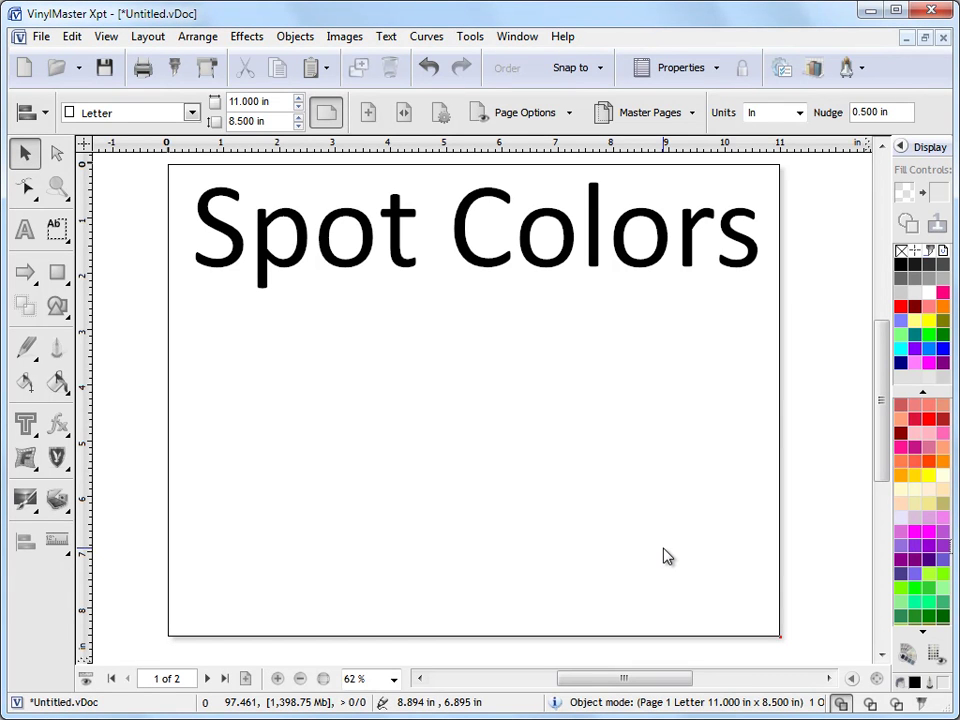
# Move from page 1 to page 2, where the circular football federation logo sits
pyautogui.click(207, 678)
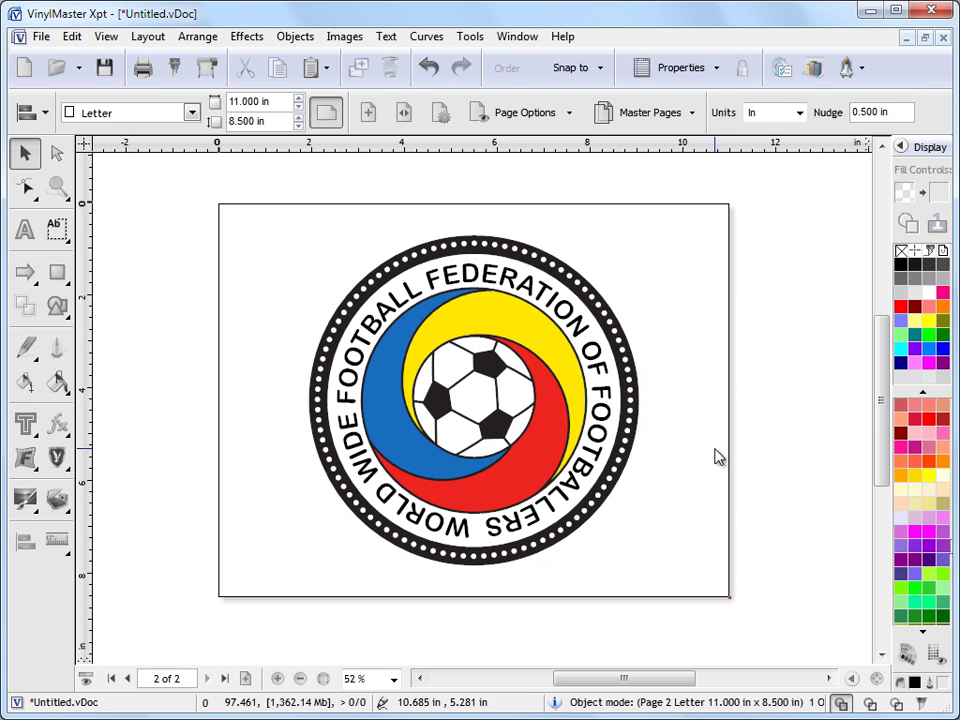
# Select every blue-filled object with Select by Color and show the fill style flyout
pyautogui.click(60, 32)
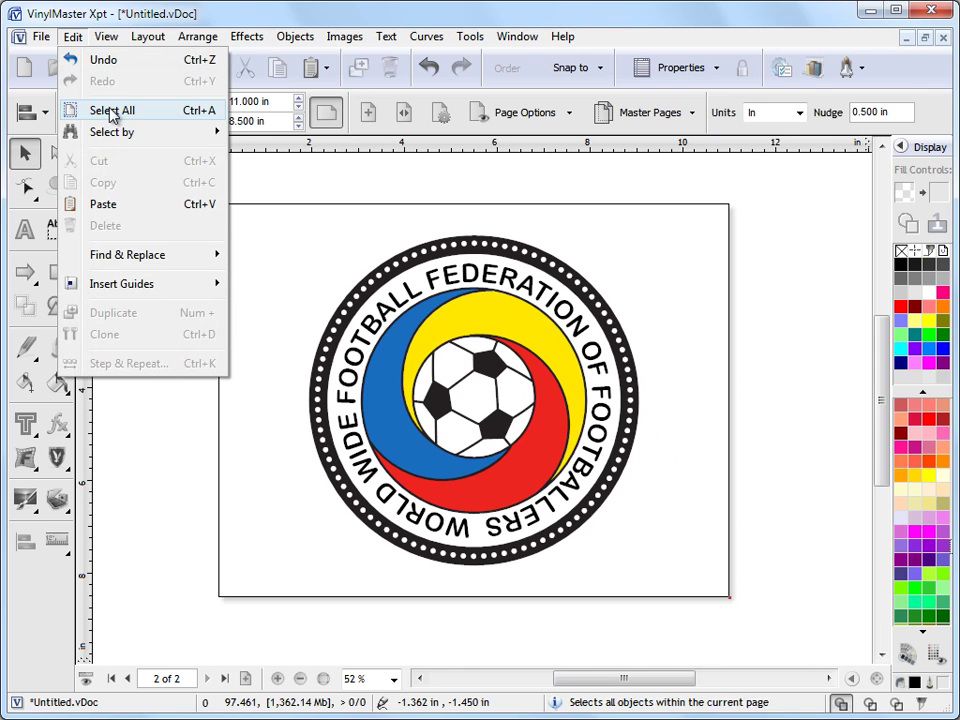
pyautogui.moveTo(118, 132)
pyautogui.click(272, 133)
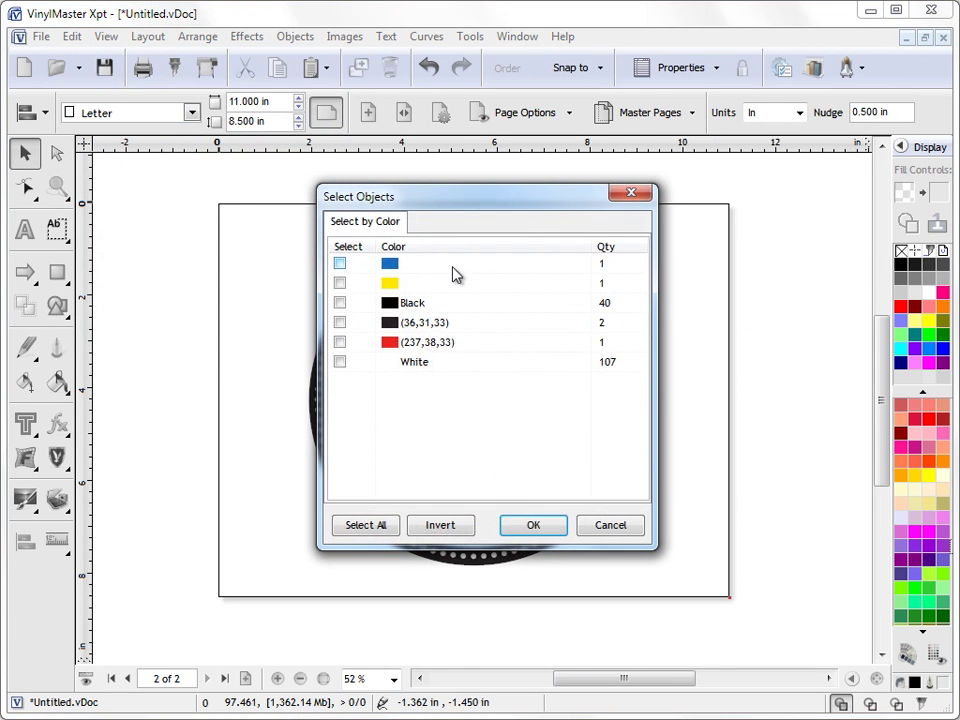
pyautogui.click(340, 263)
pyautogui.click(533, 525)
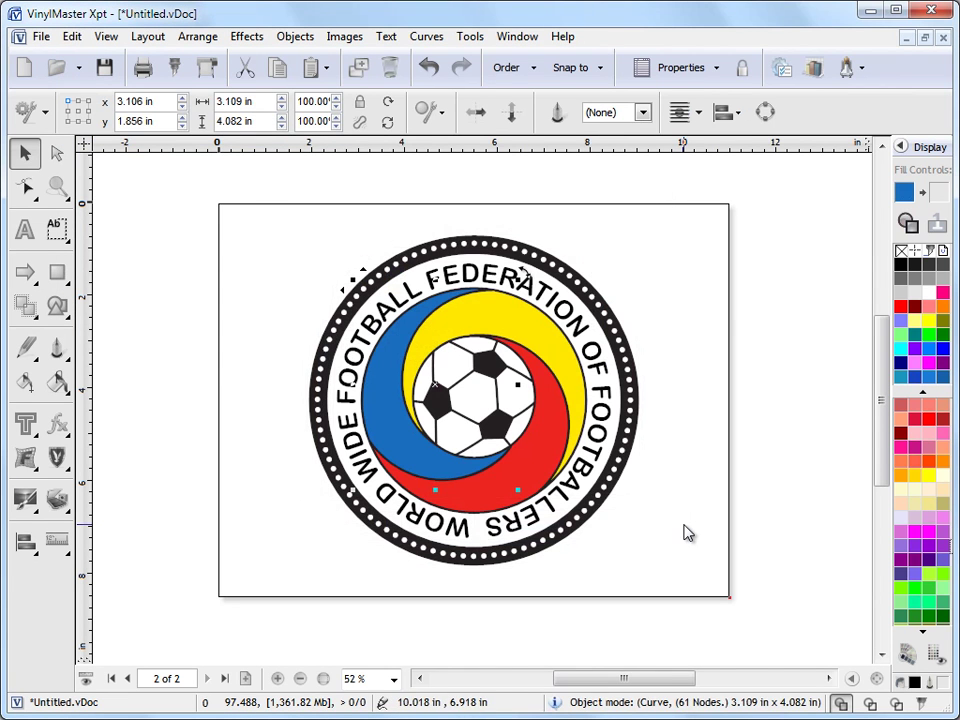
pyautogui.click(58, 383)
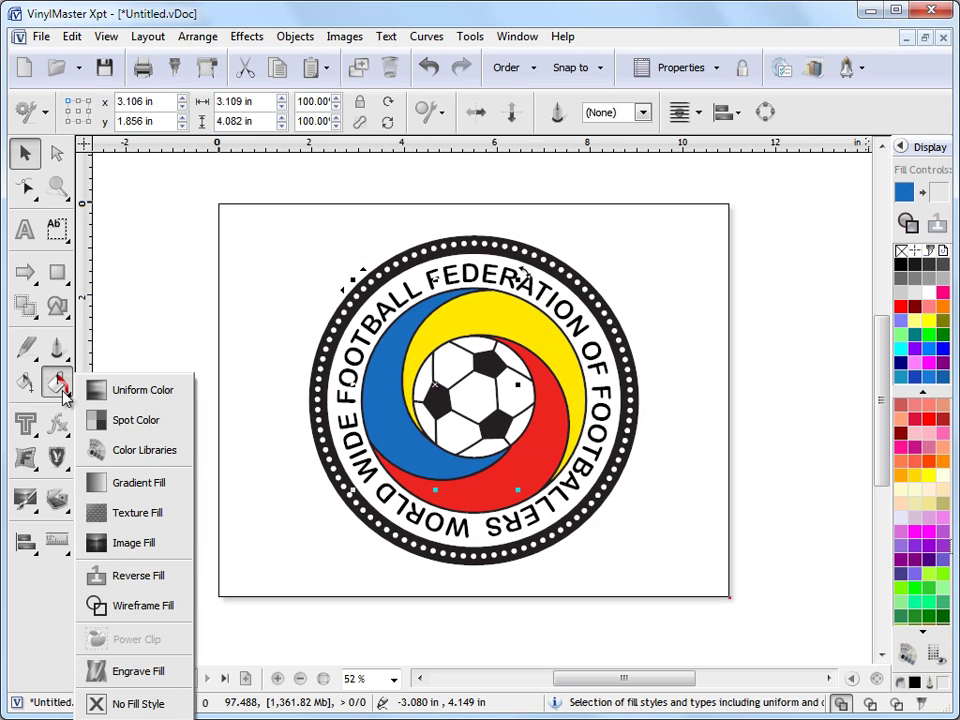
# Define the swirl's spot colour in Lab as 46, 6, -50, code PMS44, named Blue
pyautogui.click(140, 420)
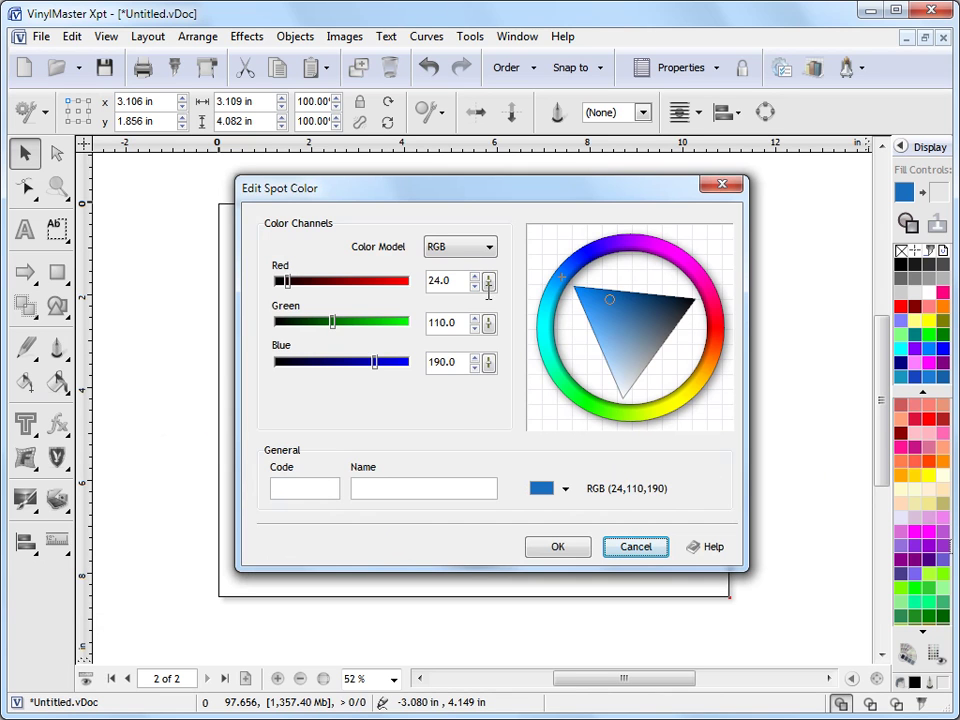
pyautogui.click(450, 256)
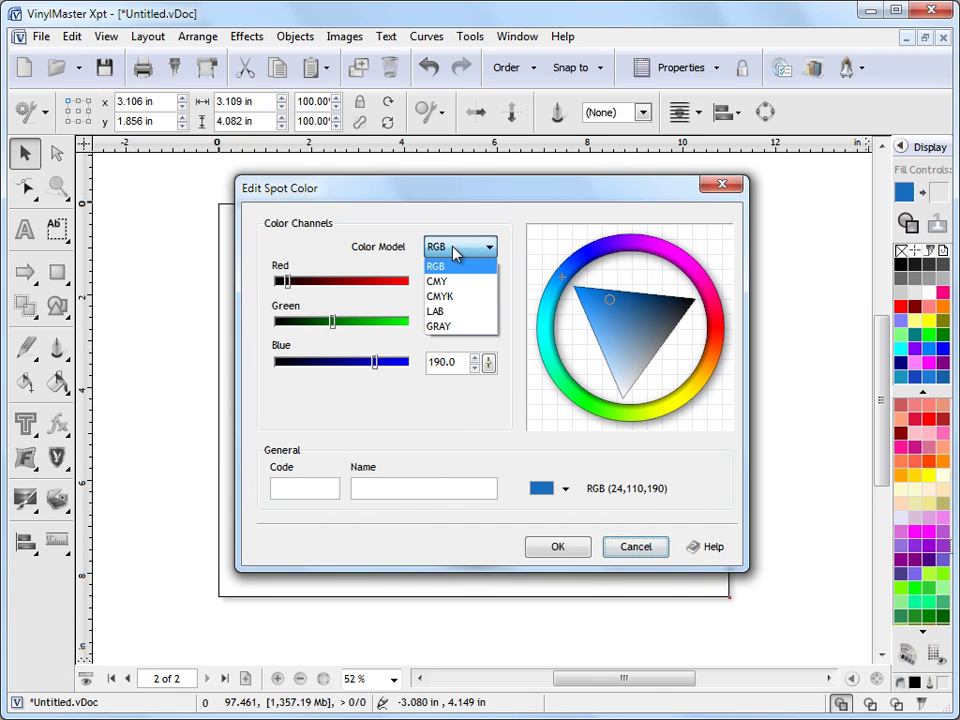
pyautogui.click(455, 313)
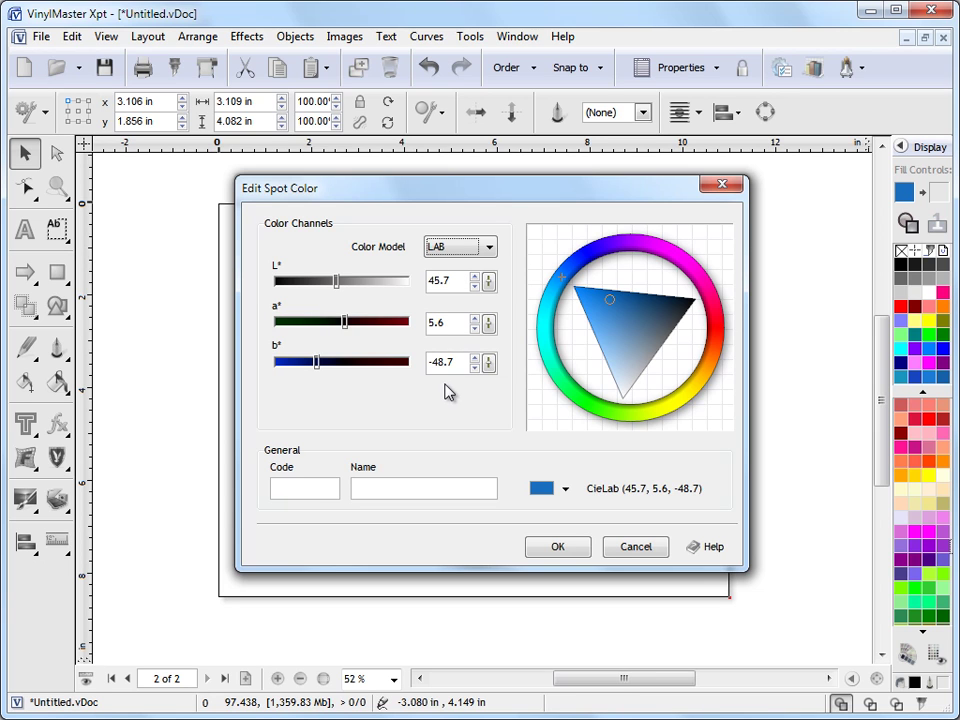
pyautogui.doubleClick(437, 279)
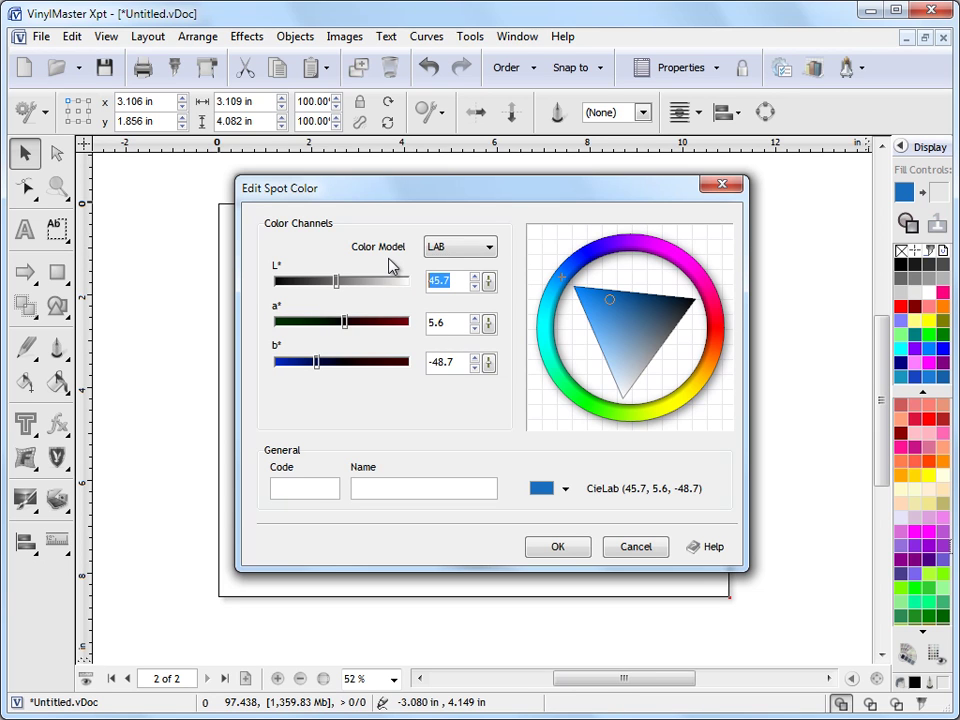
pyautogui.write('46')
pyautogui.press('Tab')
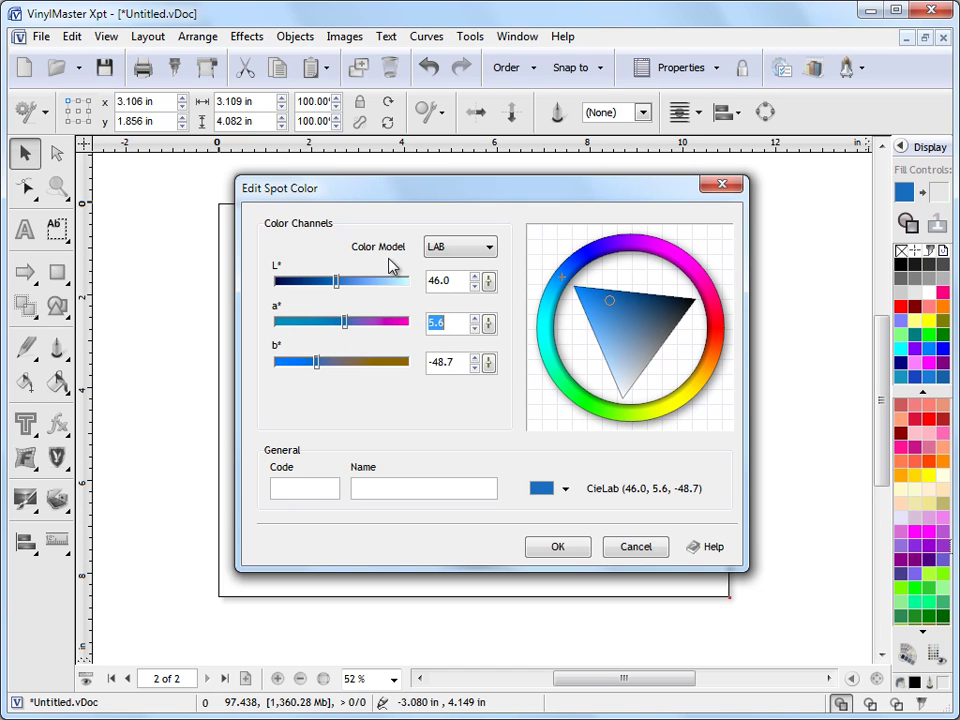
pyautogui.press('Tab')
pyautogui.write('-50')
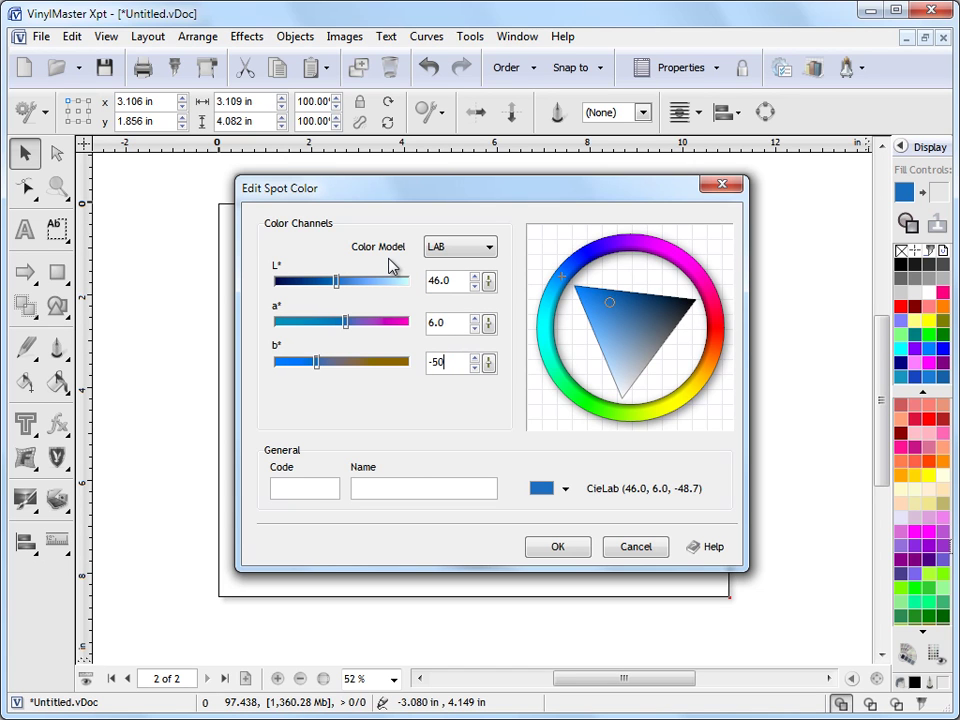
pyautogui.press('Tab')
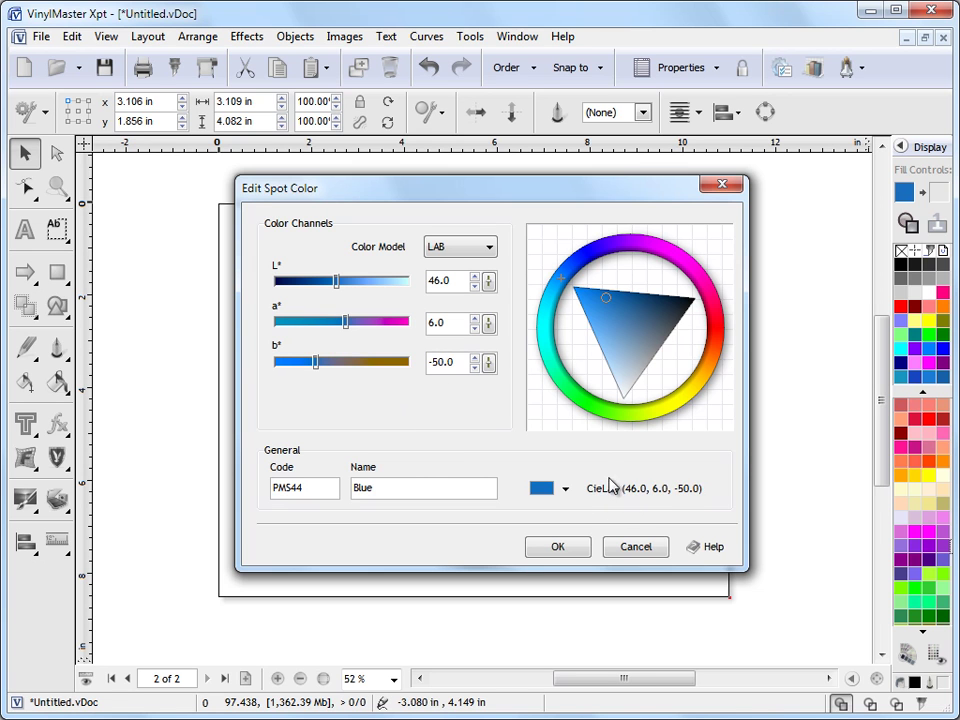
pyautogui.click(575, 550)
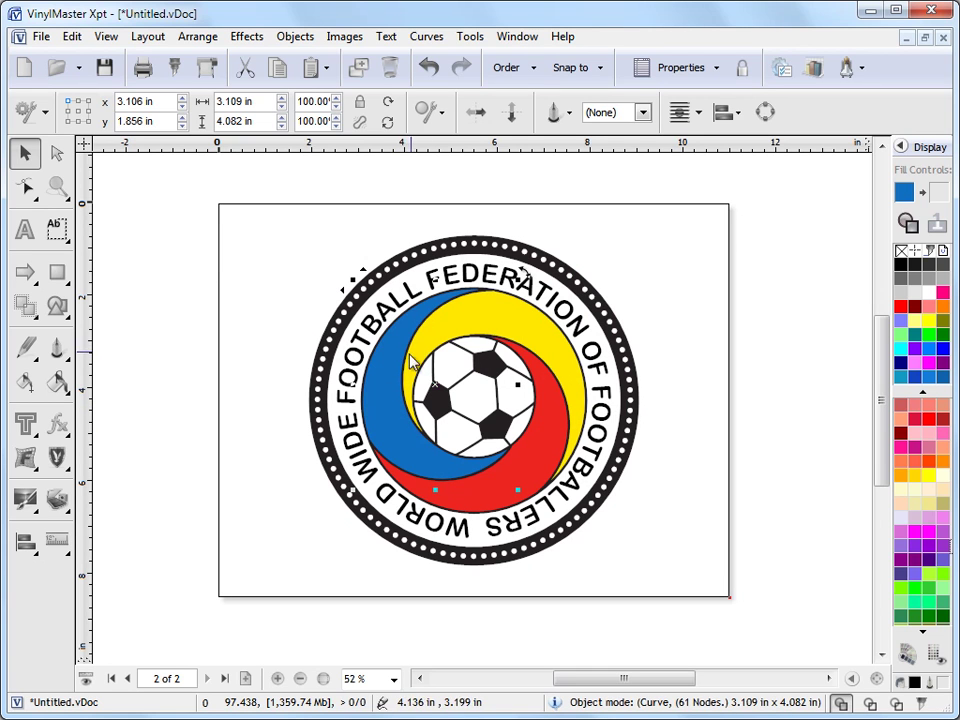
# Copy the blue fill to the reserve swatch and select the yellow swirl
pyautogui.click(924, 194)
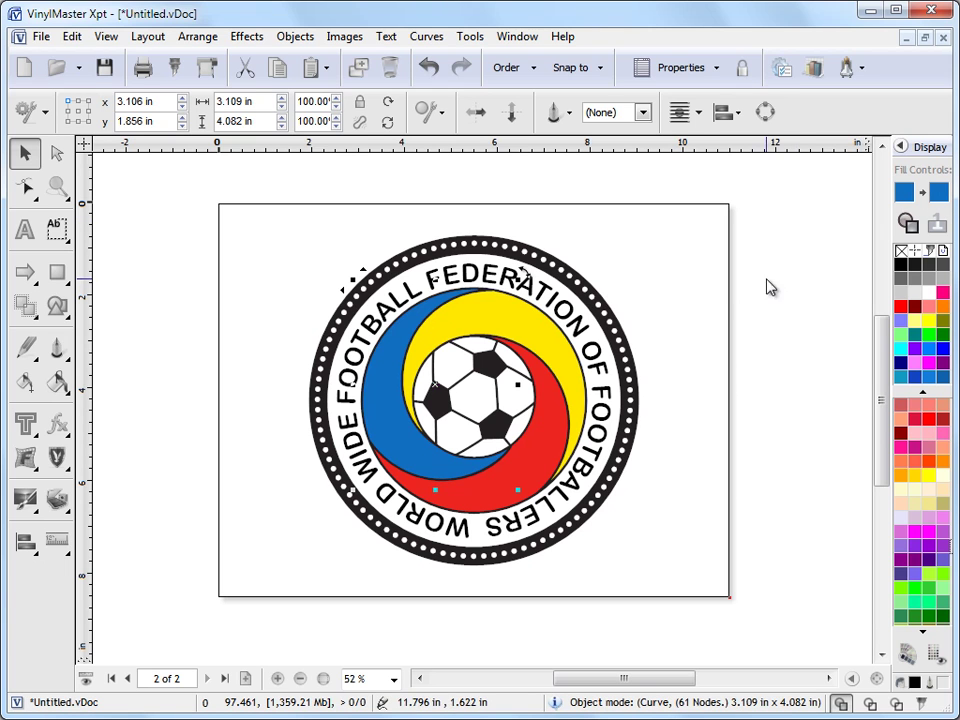
pyautogui.click(560, 346)
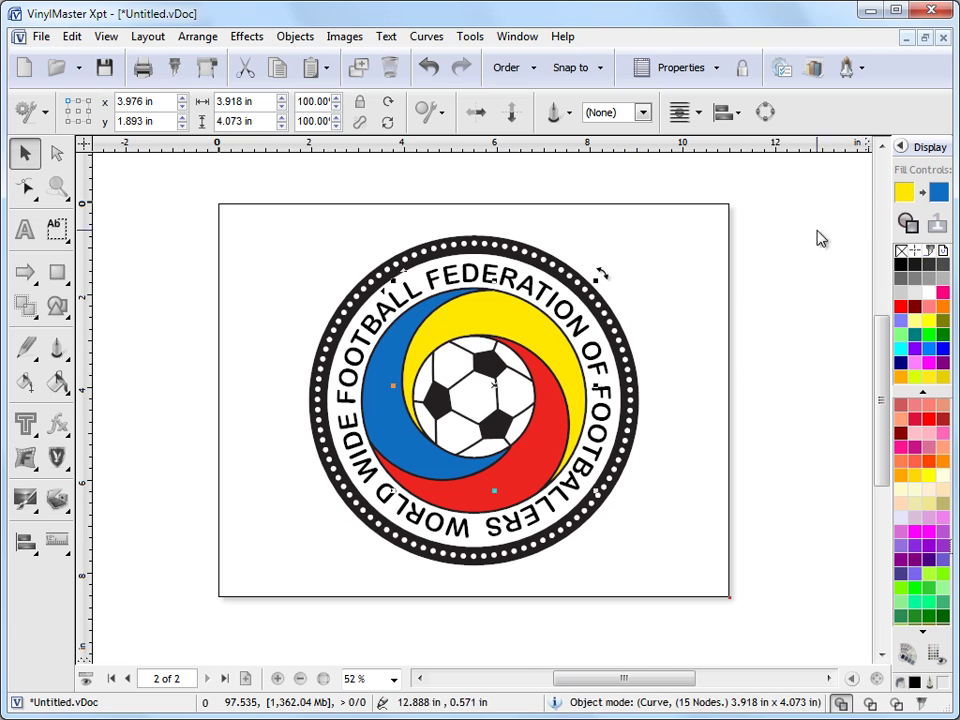
pyautogui.click(58, 381)
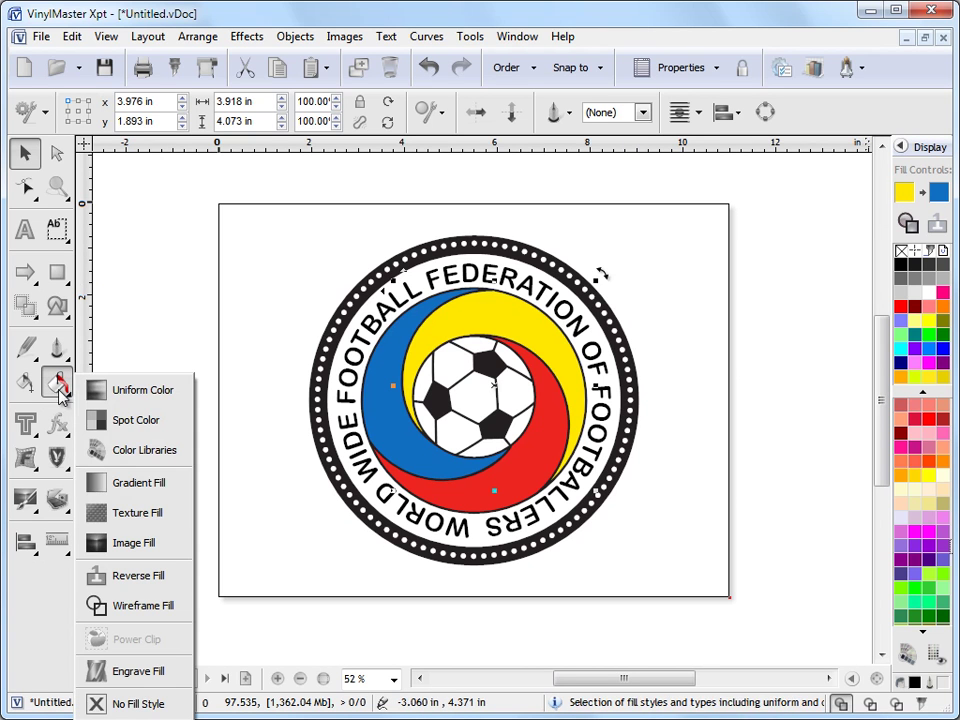
# Give the yellow swirl a Lab 90, -11, 91 spot colour, code PMS33, named Yellow
pyautogui.click(131, 421)
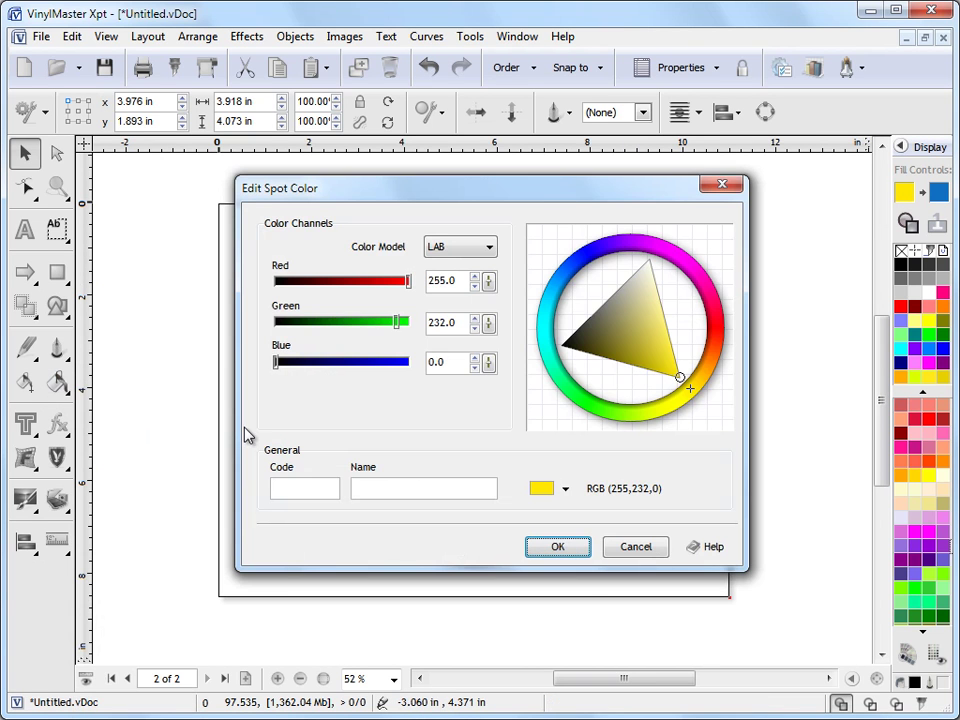
pyautogui.click(470, 253)
pyautogui.click(440, 311)
pyautogui.doubleClick(452, 280)
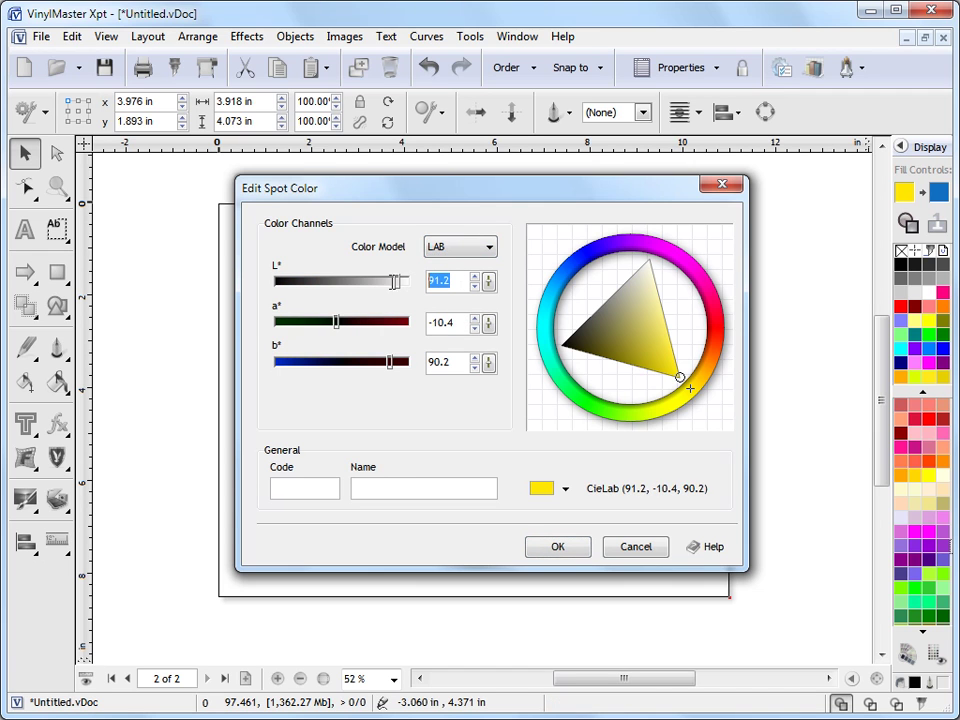
pyautogui.write('90')
pyautogui.press('Tab')
pyautogui.write('-')
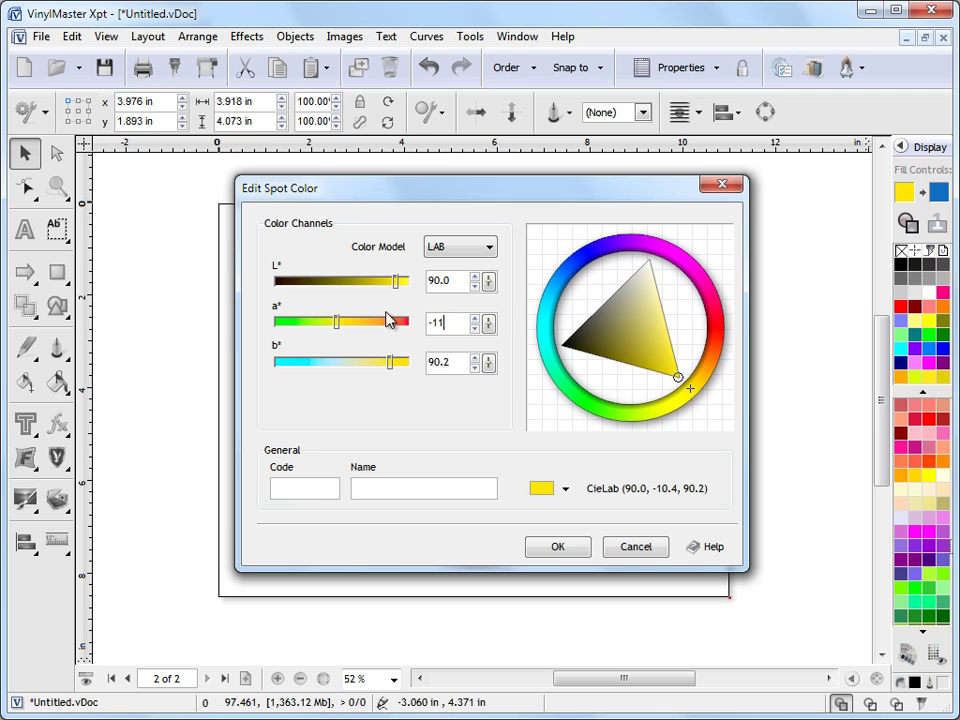
pyautogui.press('Tab')
pyautogui.write('3')
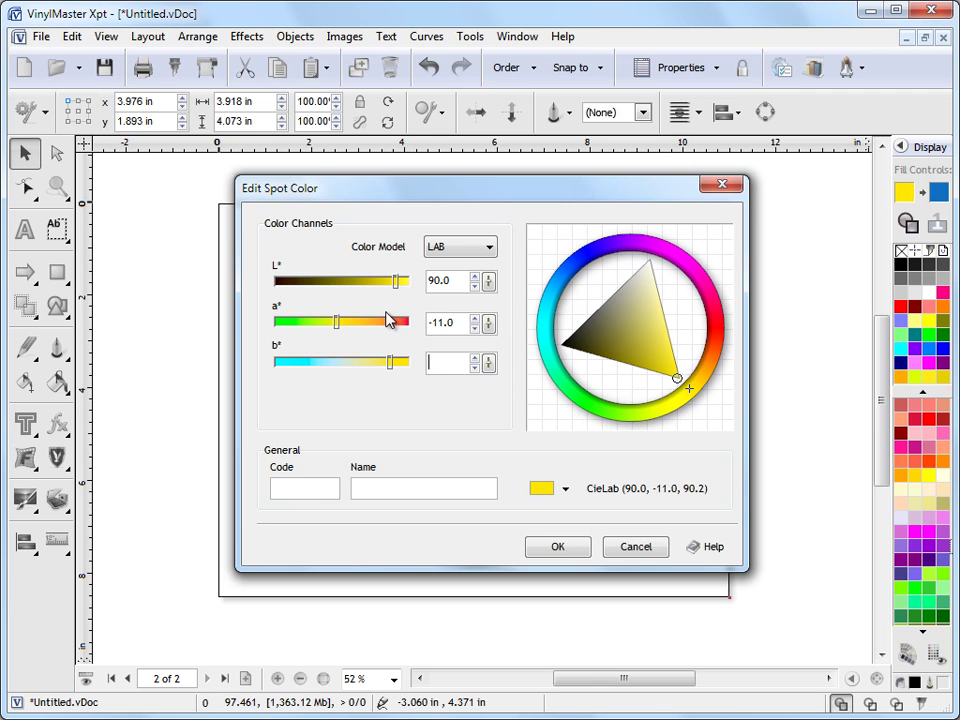
pyautogui.press('Tab')
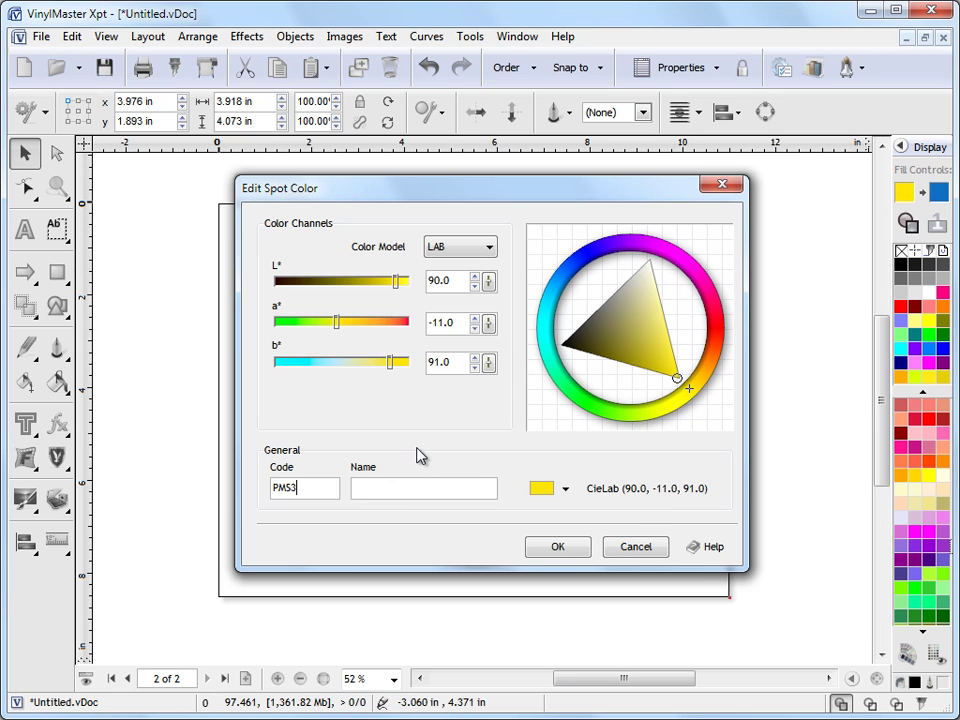
pyautogui.press('Tab')
pyautogui.write('Yellow')
pyautogui.click(557, 547)
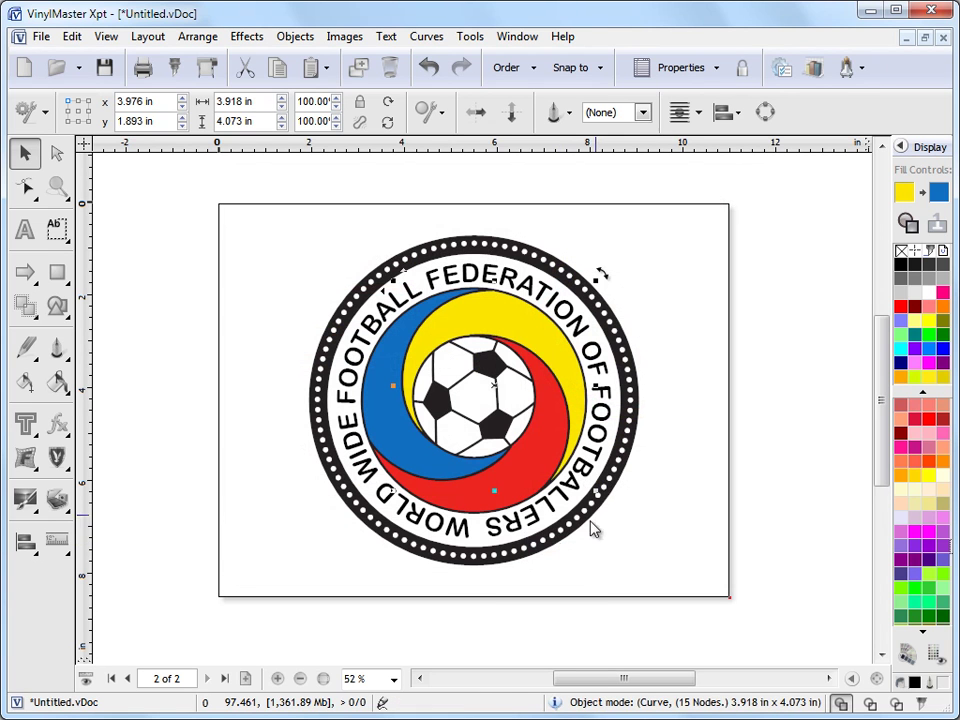
# Select the red swirl and start a spot colour fill using the Lab colour model
pyautogui.click(455, 508)
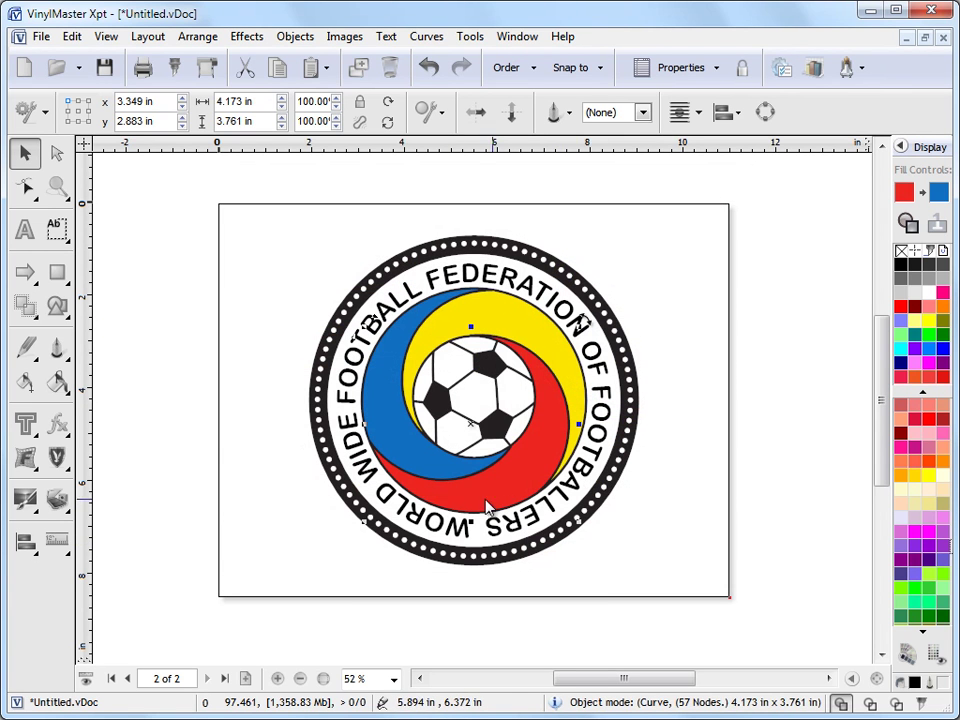
pyautogui.click(58, 382)
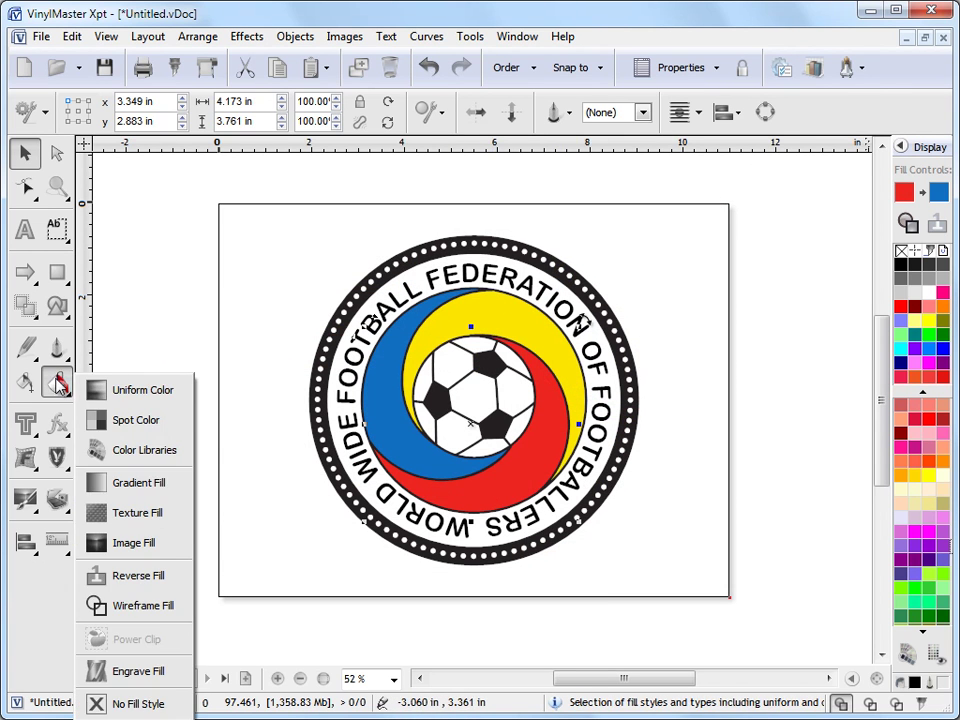
pyautogui.click(119, 421)
pyautogui.click(436, 249)
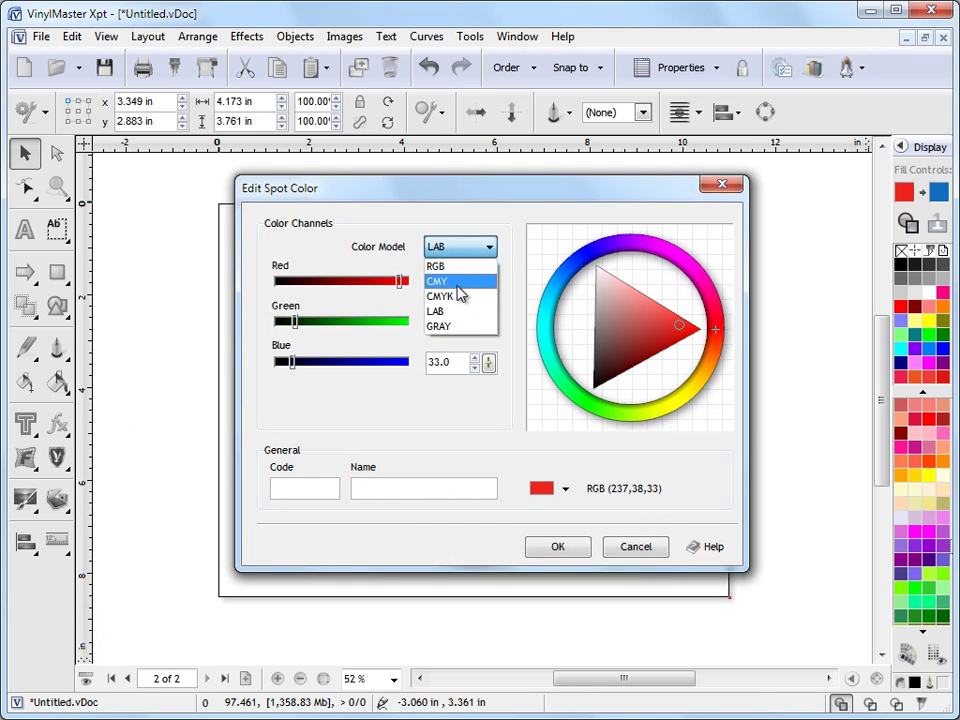
pyautogui.click(454, 315)
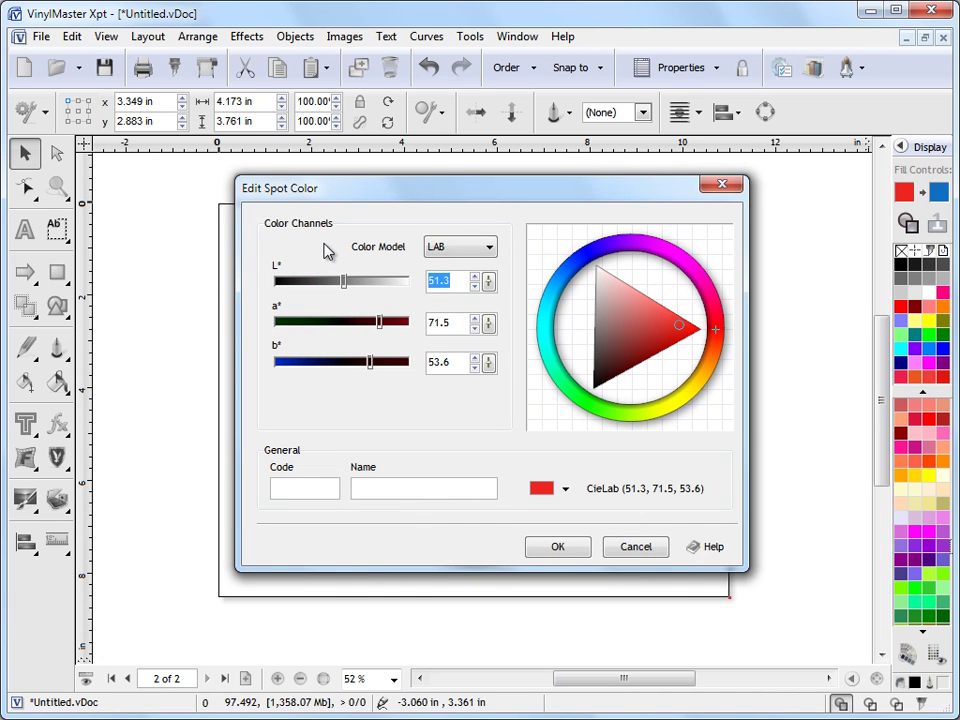
# Set the red spot colour to Lab 52, 72, 54 with code PMS88 and name Red
pyautogui.write('52')
pyautogui.press('Tab')
pyautogui.write('7')
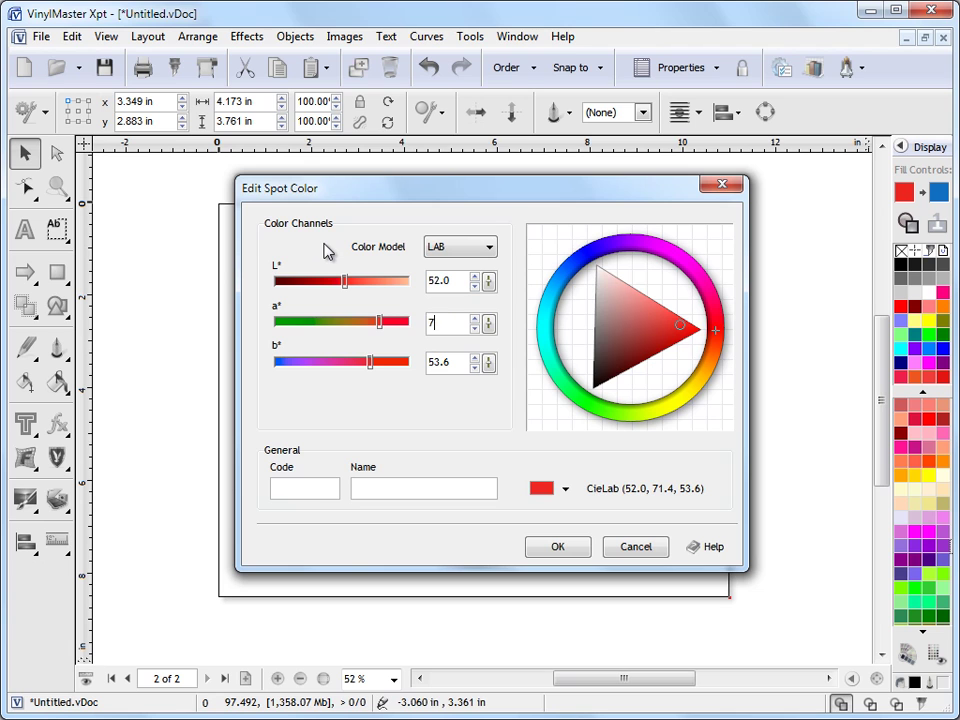
pyautogui.write('2')
pyautogui.press('Tab')
pyautogui.write('54')
pyautogui.press('Tab')
pyautogui.write('PMS88')
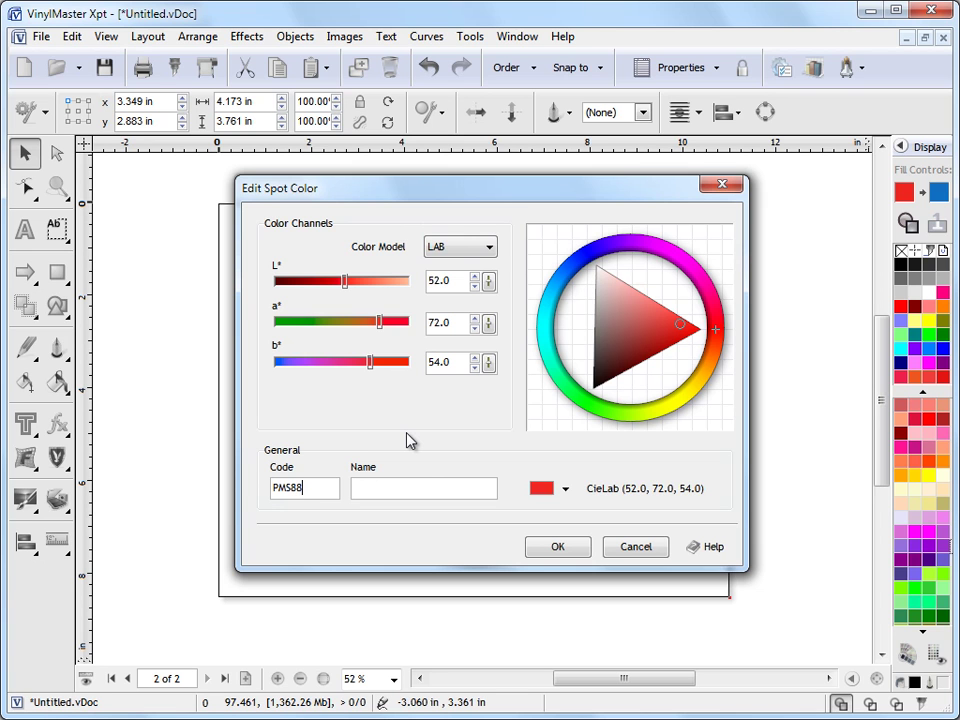
pyautogui.press('Tab')
pyautogui.write('Red')
pyautogui.click(570, 553)
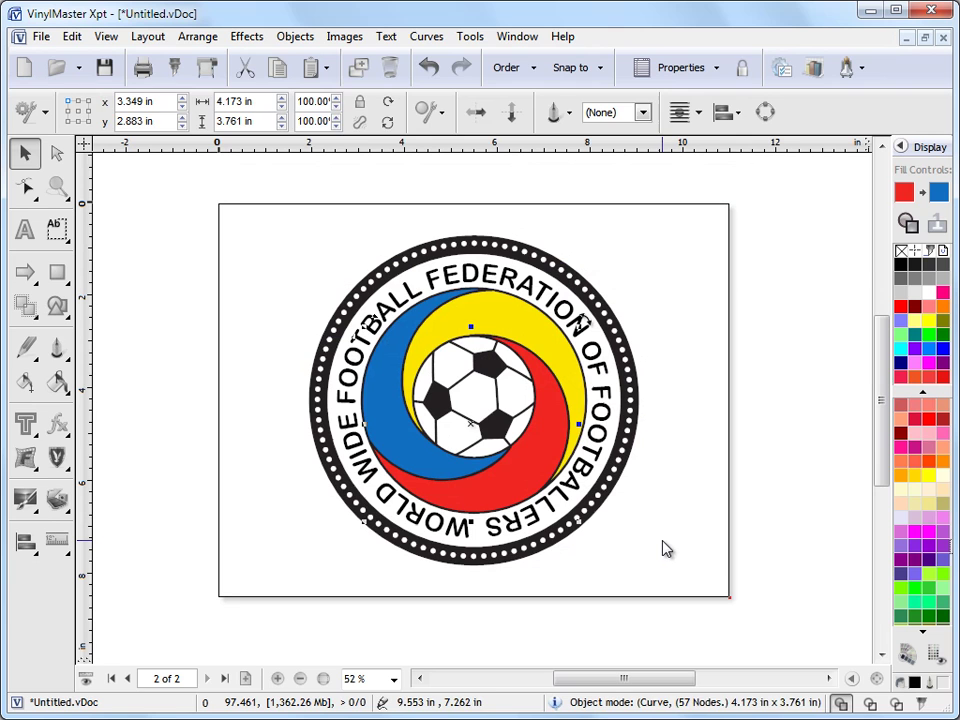
# Deselect the swirl and send the logo to RIP Manager with Use Spot Colors enabled
pyautogui.click(708, 476)
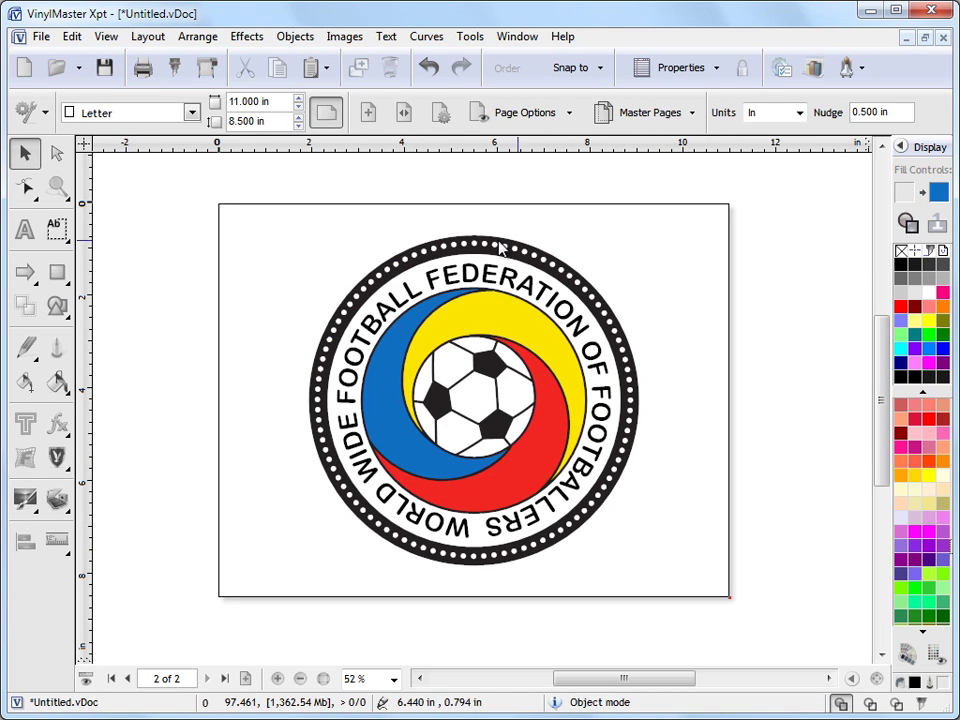
pyautogui.click(205, 72)
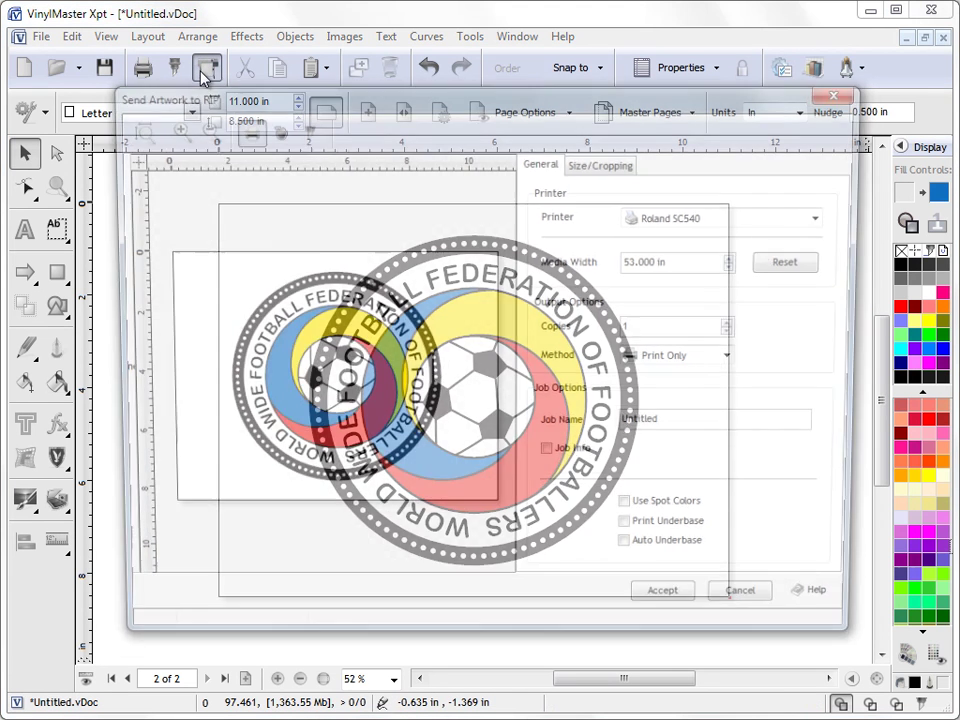
pyautogui.click(632, 513)
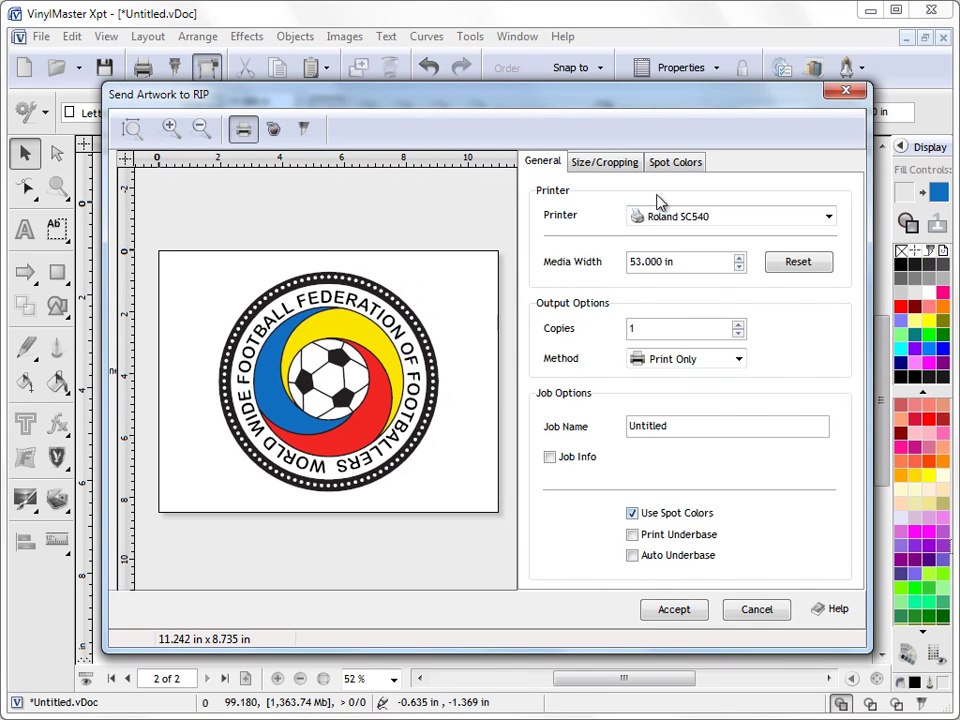
pyautogui.click(676, 163)
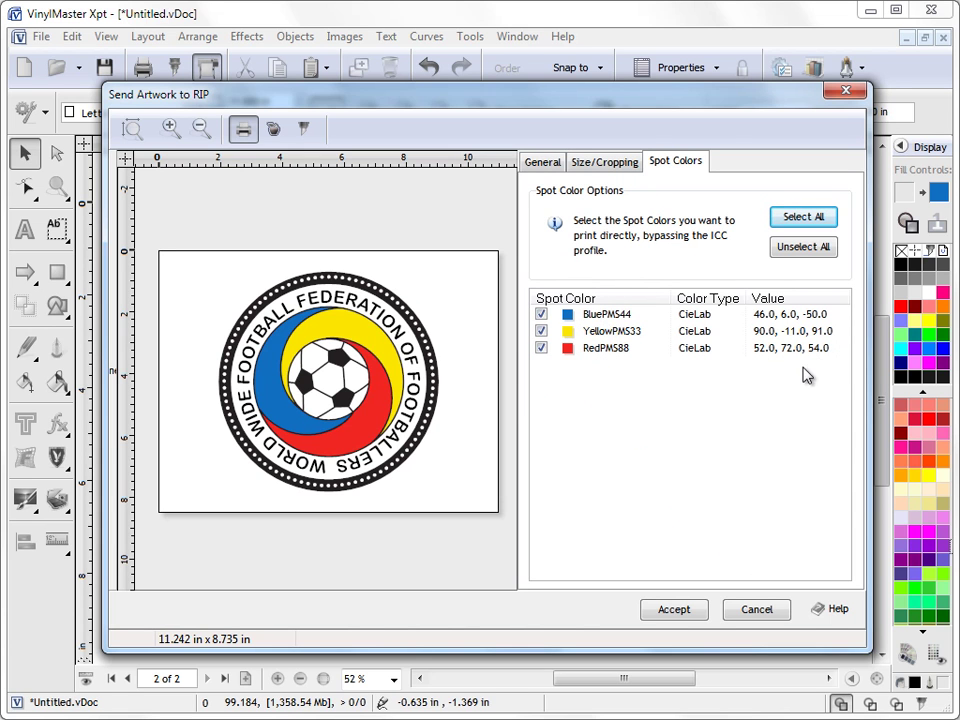
pyautogui.click(692, 612)
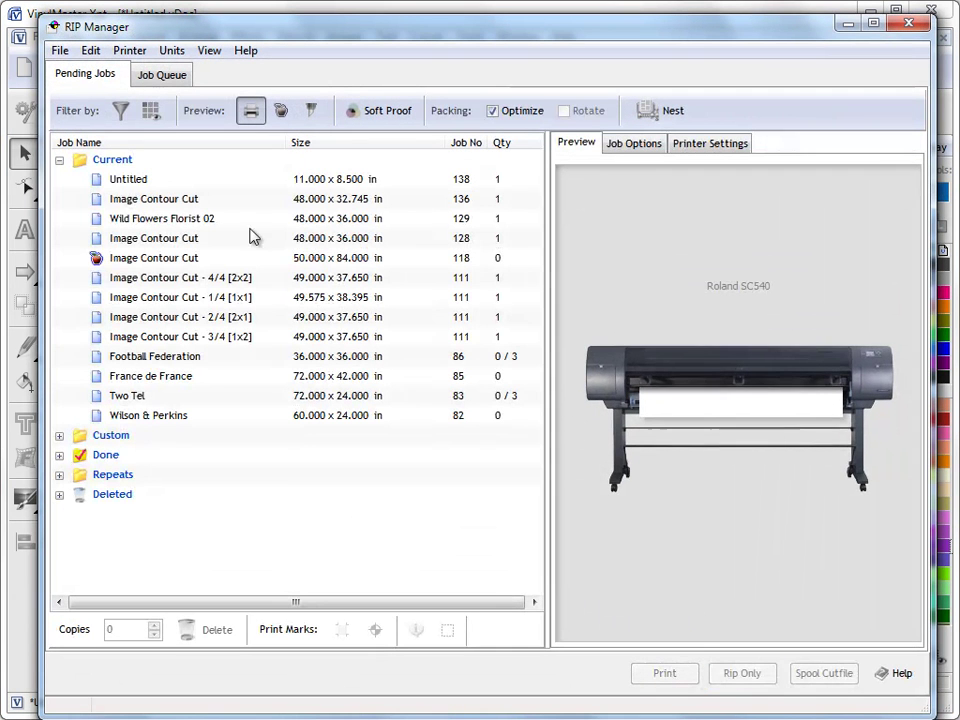
# Confirm the Untitled job's options list 3 spot colours, then close RIP Manager
pyautogui.click(120, 180)
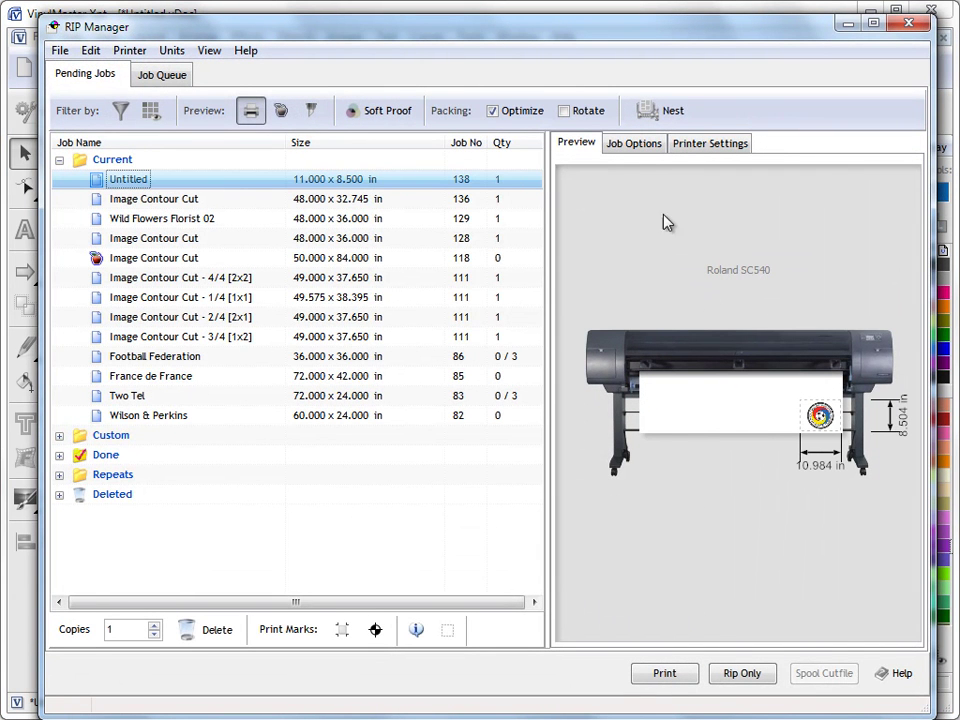
pyautogui.click(640, 144)
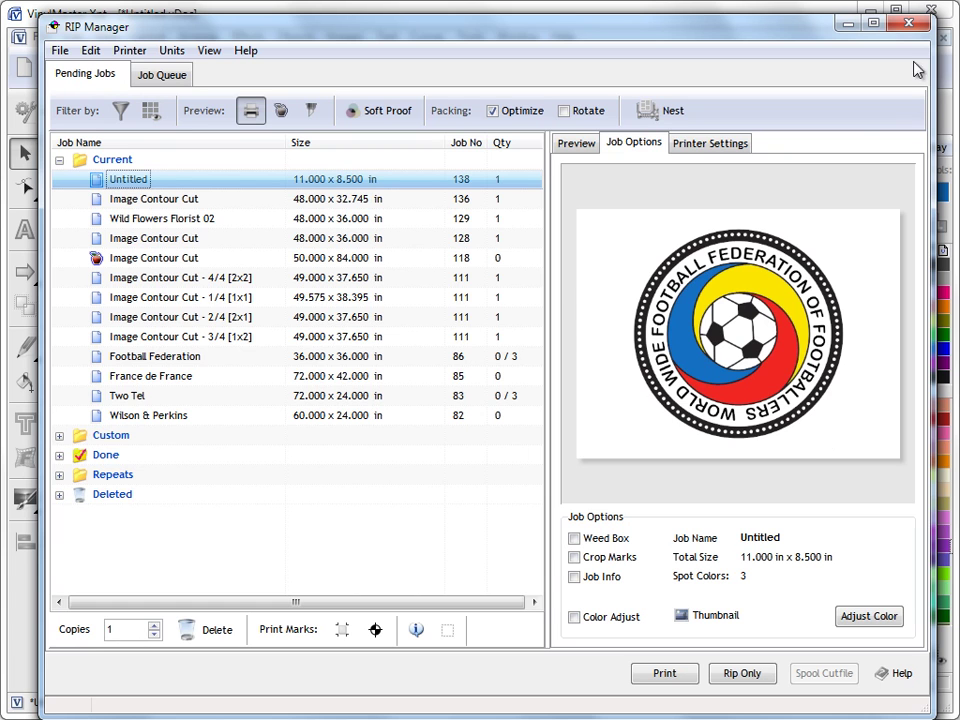
pyautogui.hotkey('alt', 'F4')
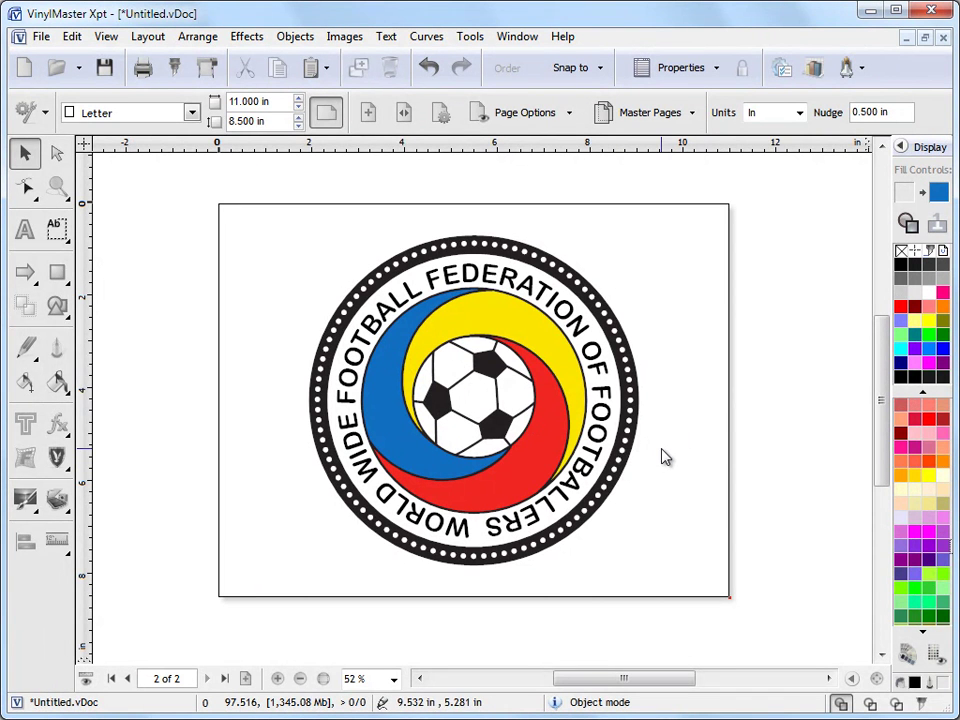
pyautogui.click(390, 374)
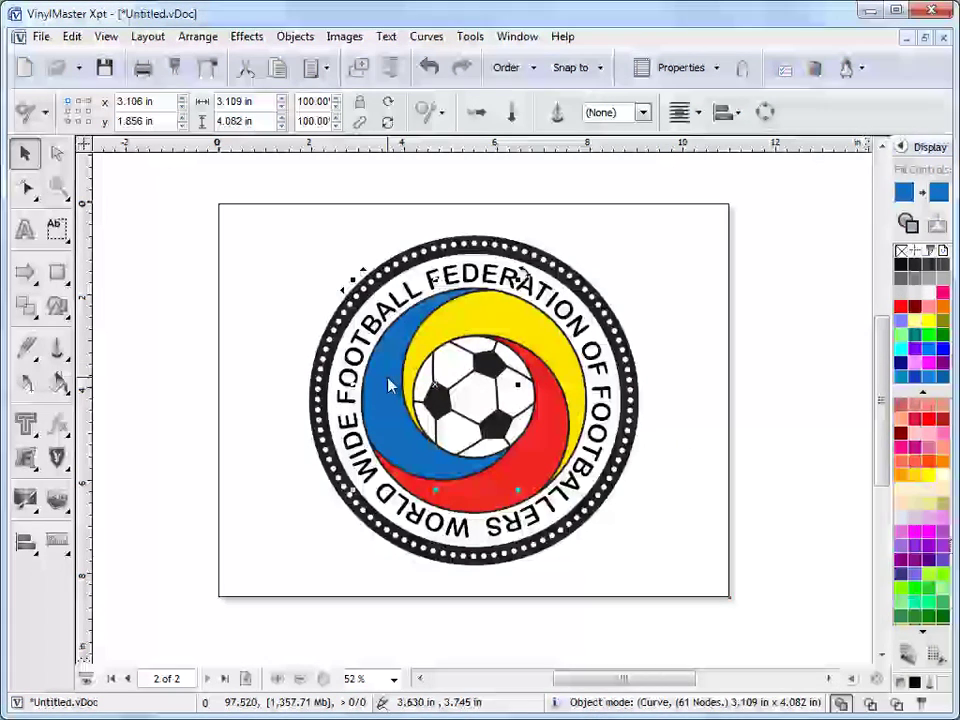
pyautogui.click(60, 388)
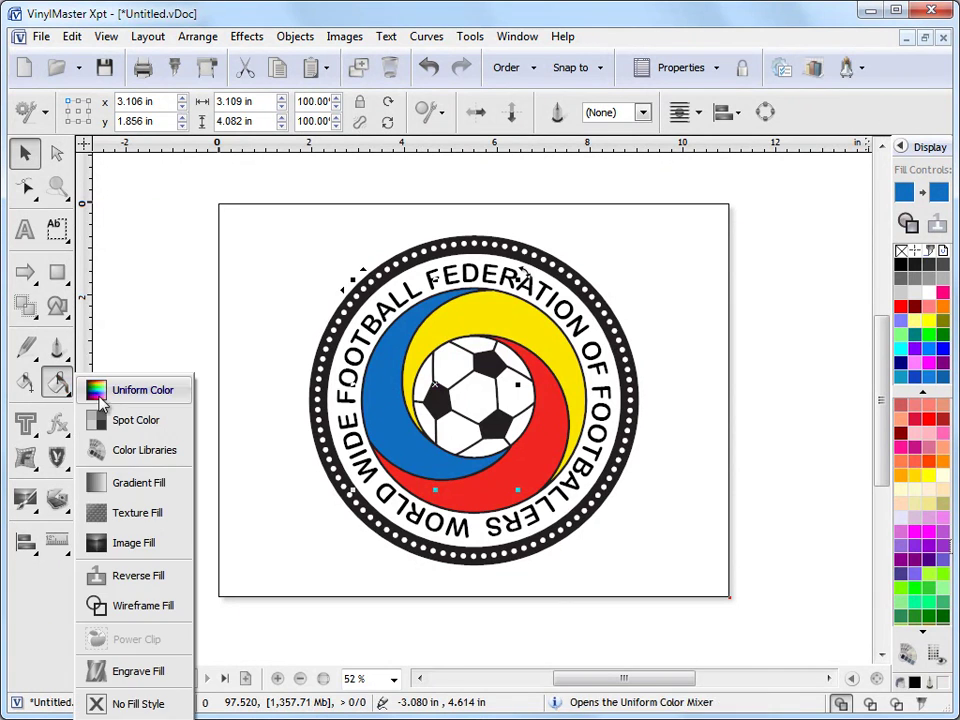
pyautogui.click(94, 420)
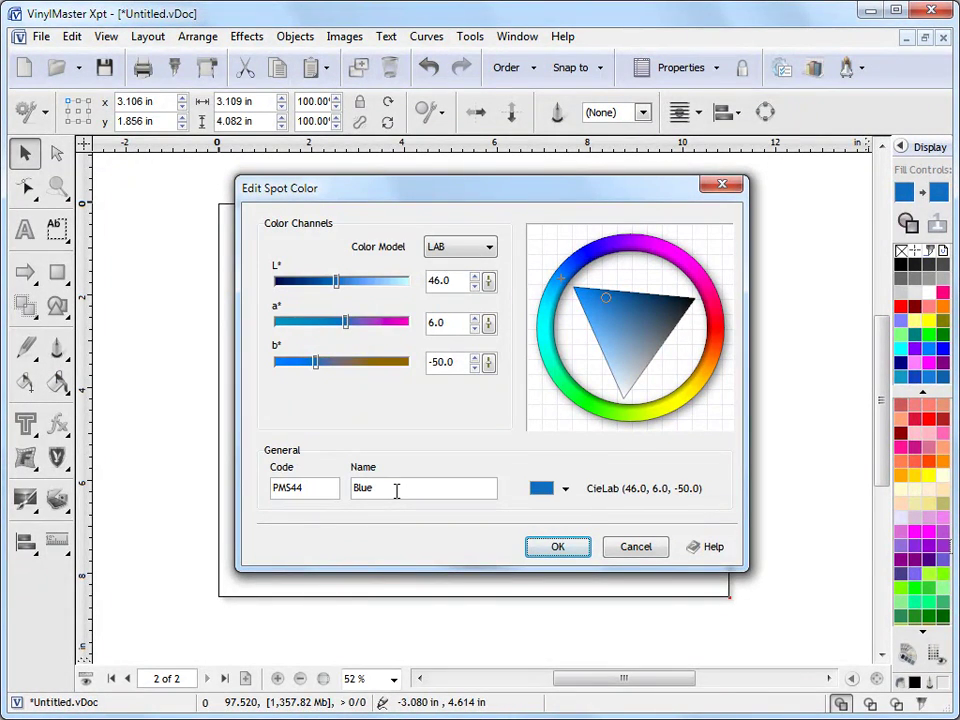
pyautogui.click(628, 550)
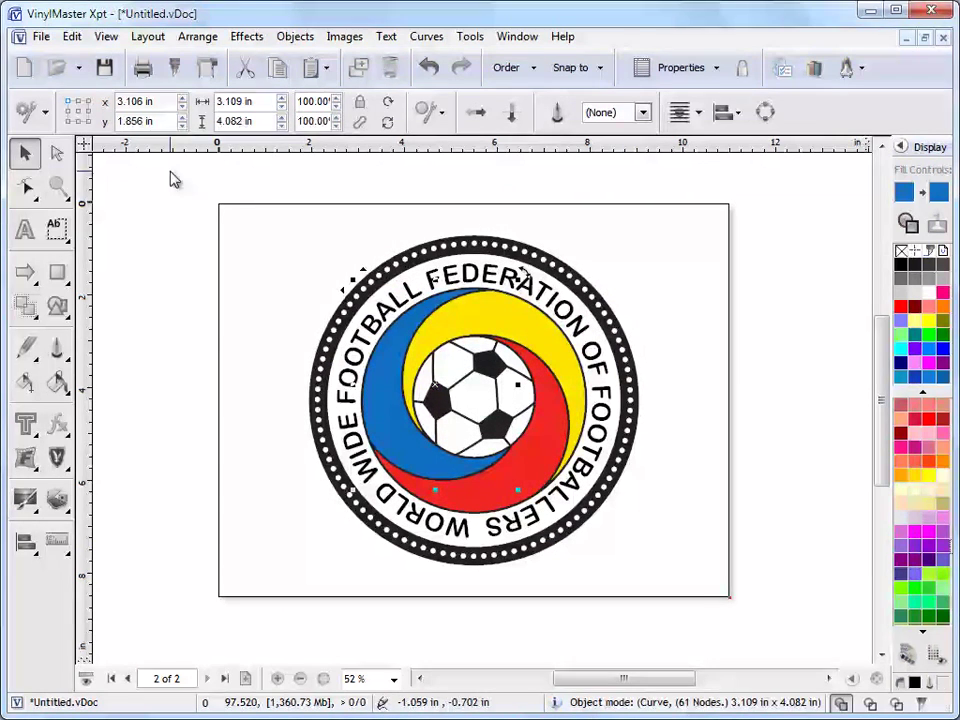
pyautogui.click(268, 345)
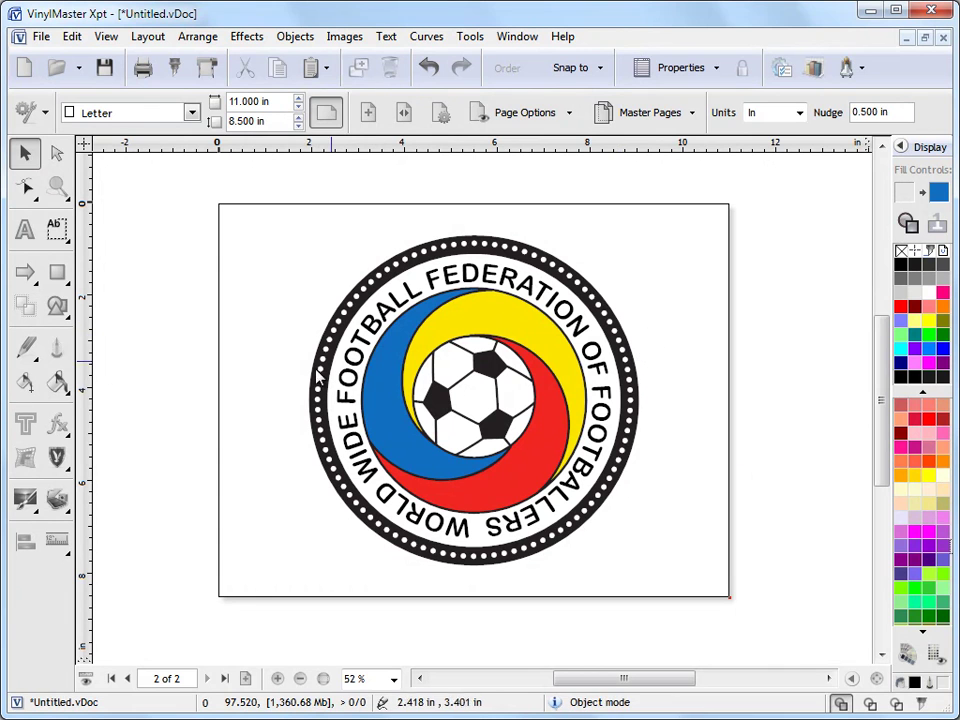
pyautogui.click(386, 360)
pyautogui.click(58, 382)
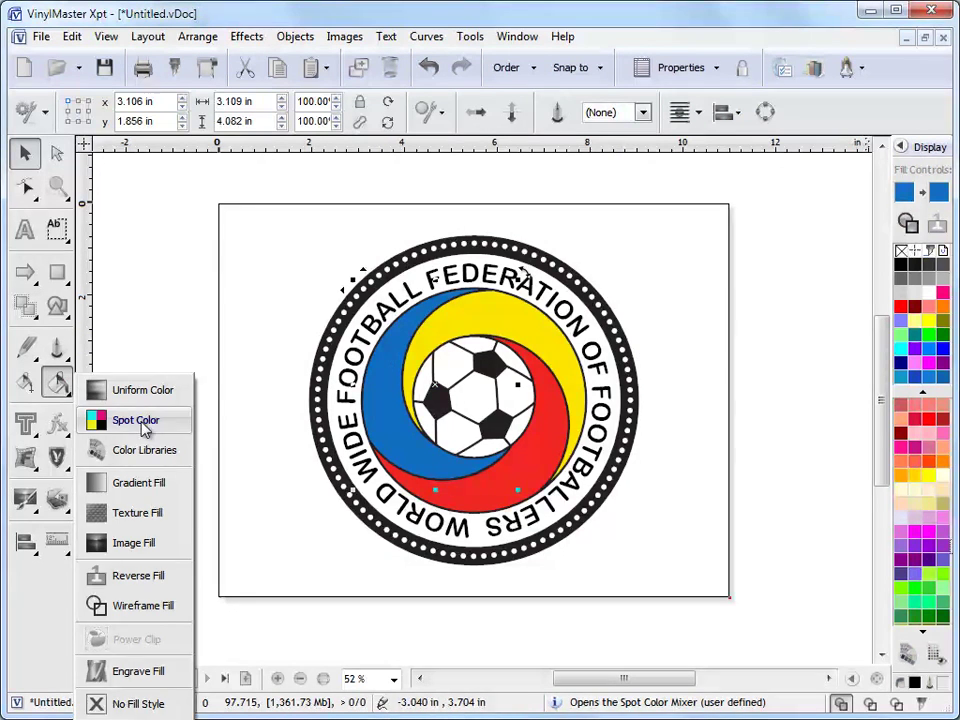
pyautogui.click(140, 421)
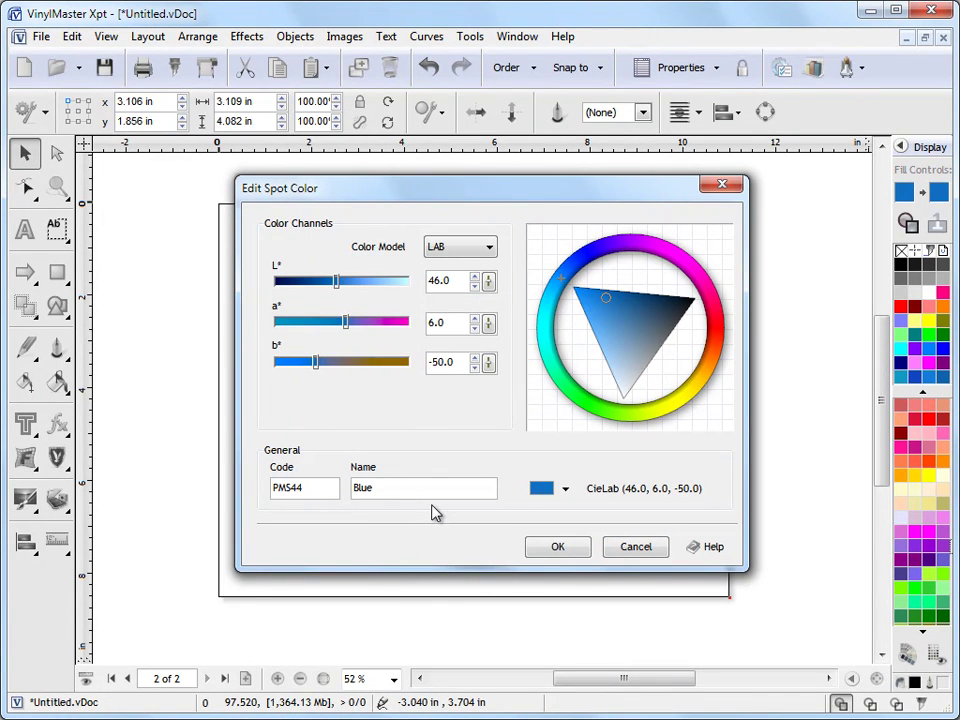
pyautogui.click(407, 493)
pyautogui.click(391, 481)
pyautogui.click(628, 549)
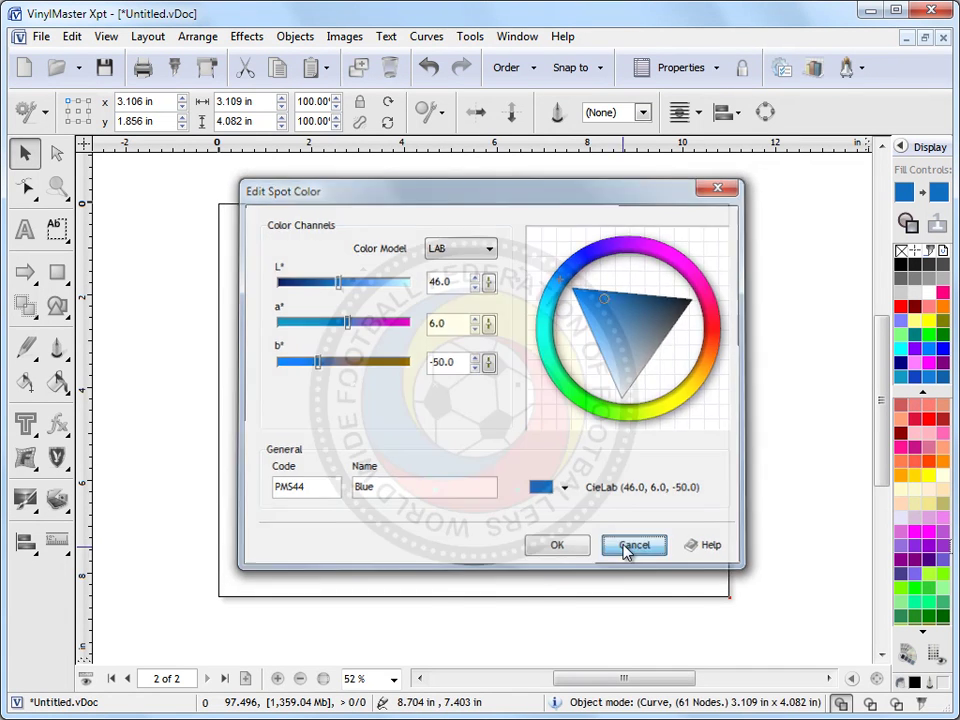
# Copy the red swirl's fill to the reserve and apply it to the E in FEDERATION
pyautogui.click(692, 388)
pyautogui.click(500, 285)
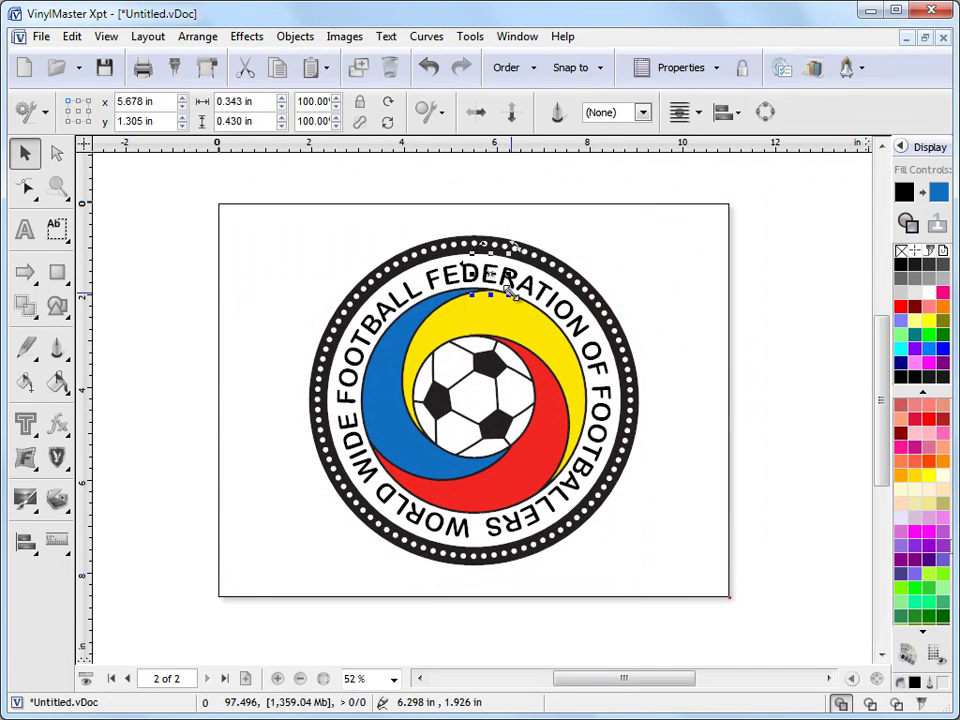
pyautogui.click(681, 339)
pyautogui.click(388, 376)
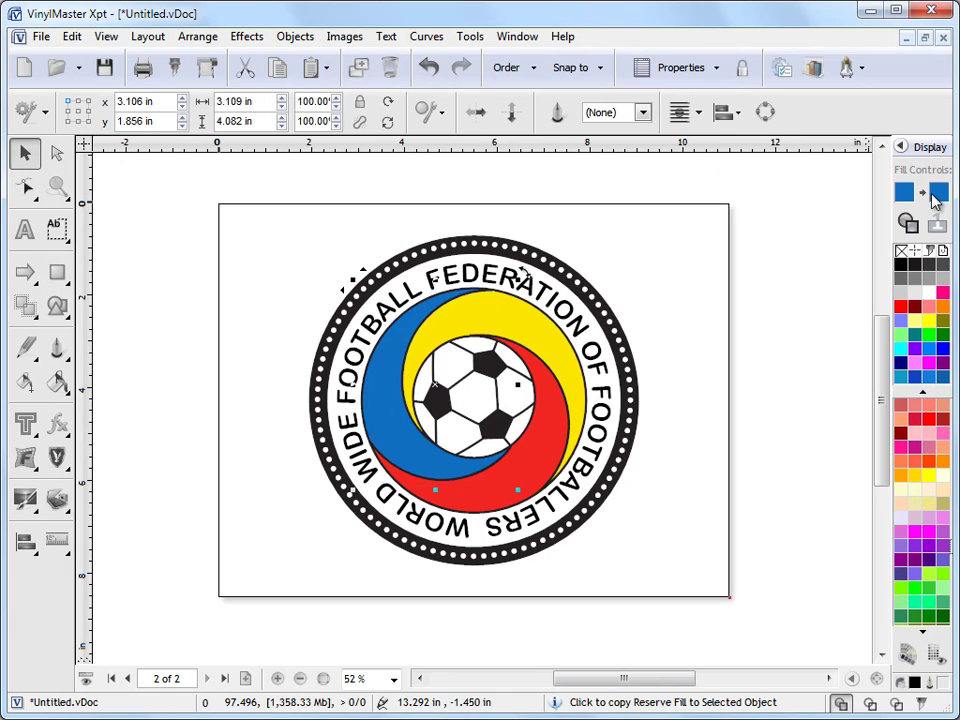
pyautogui.click(540, 456)
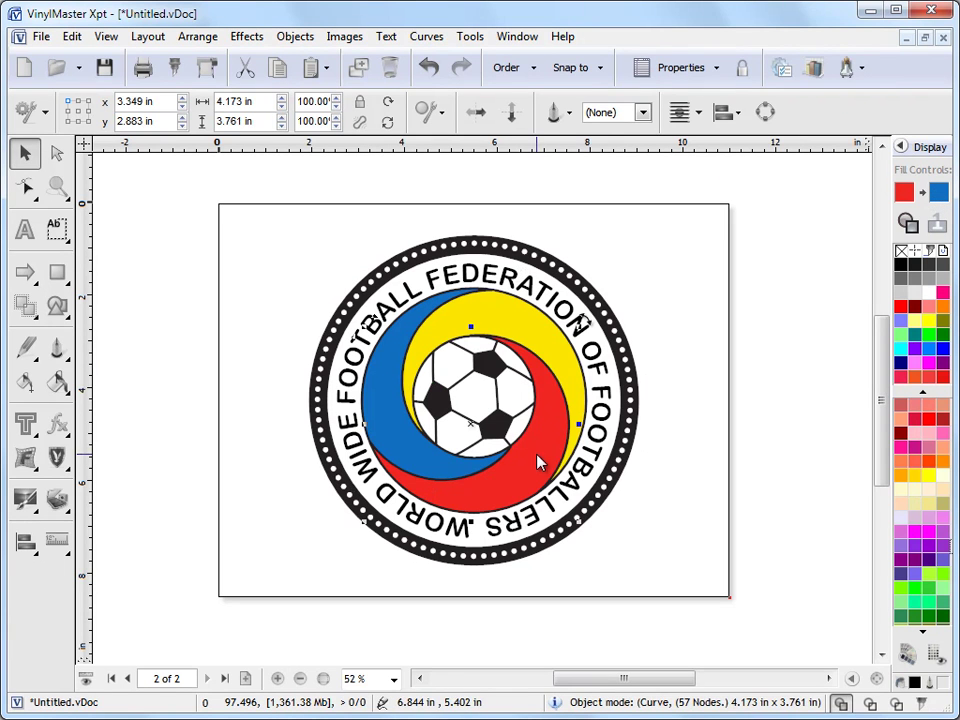
pyautogui.click(923, 193)
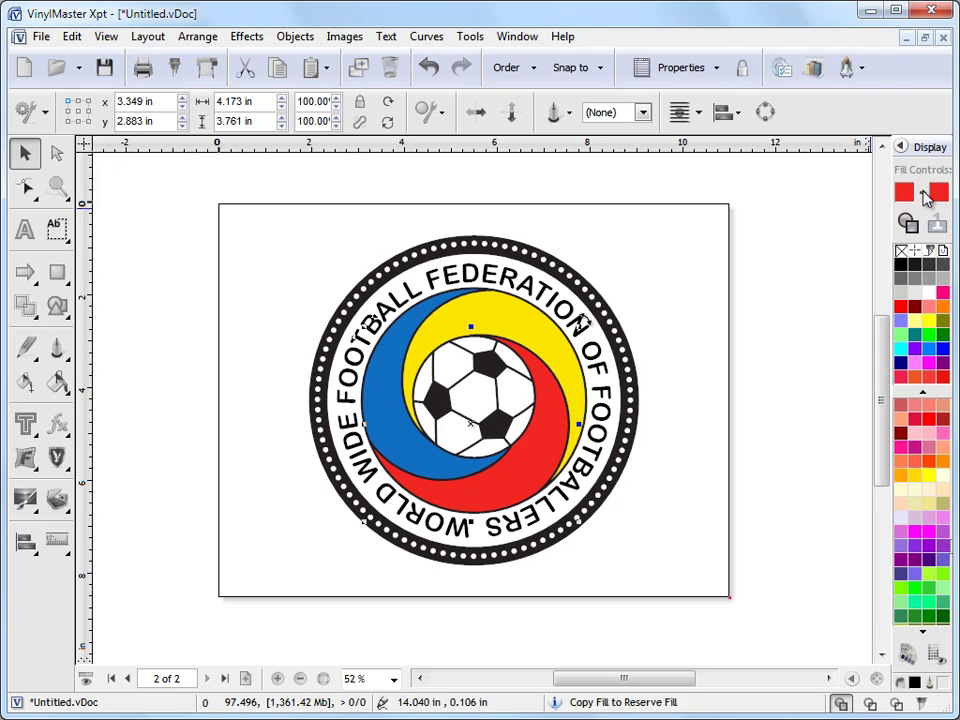
pyautogui.click(487, 270)
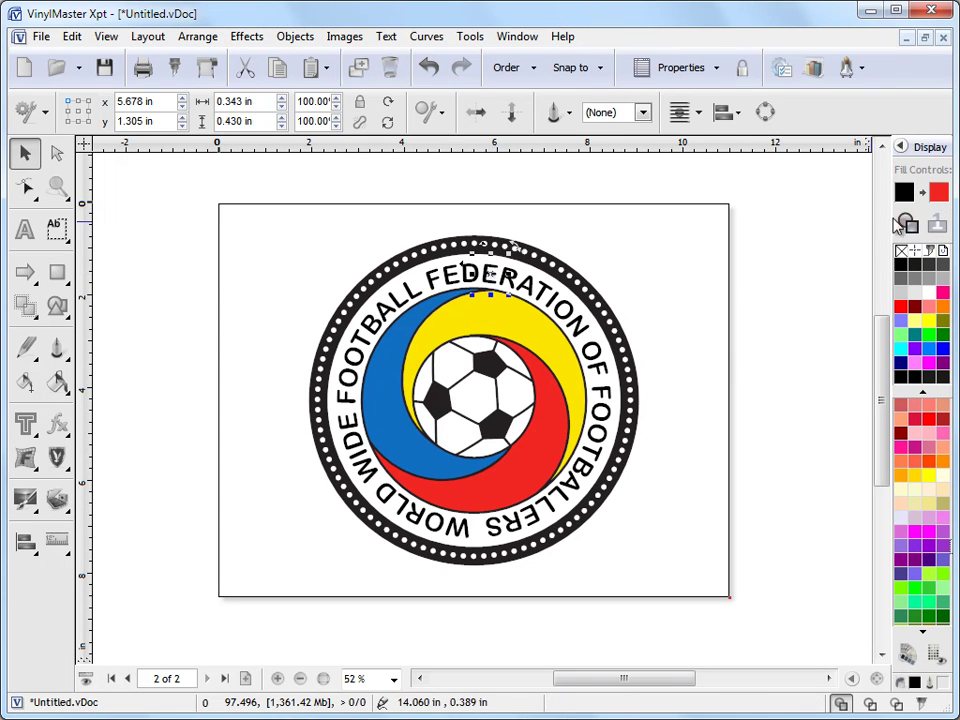
pyautogui.click(937, 195)
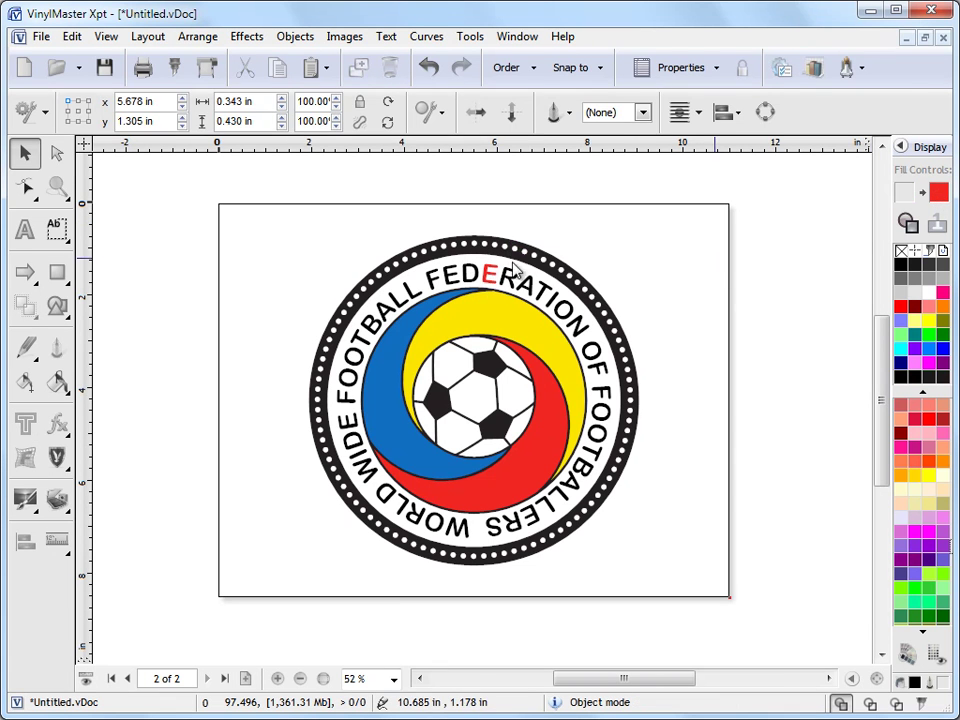
# Name the letter E's PMS88 spot colour Red, then deselect it
pyautogui.click(697, 262)
pyautogui.click(487, 272)
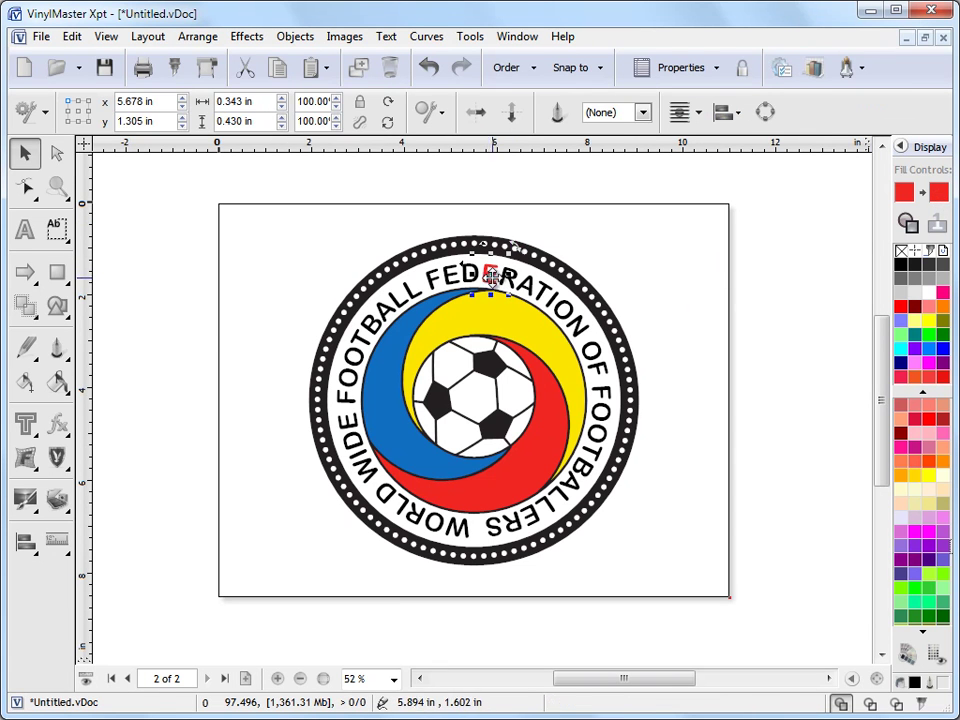
pyautogui.click(60, 383)
pyautogui.click(128, 421)
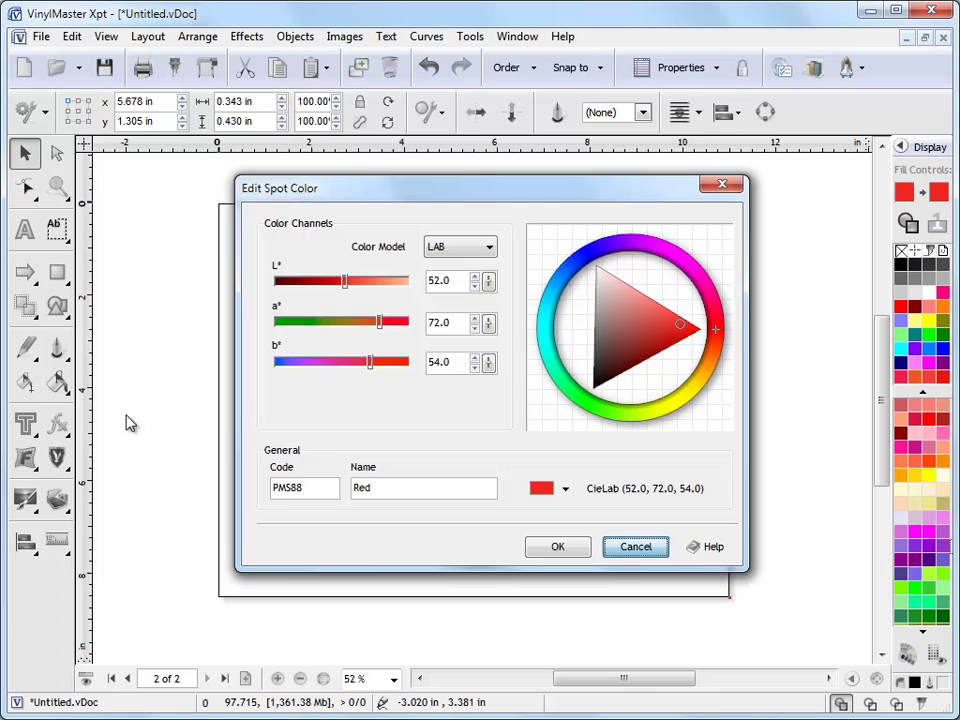
pyautogui.click(307, 489)
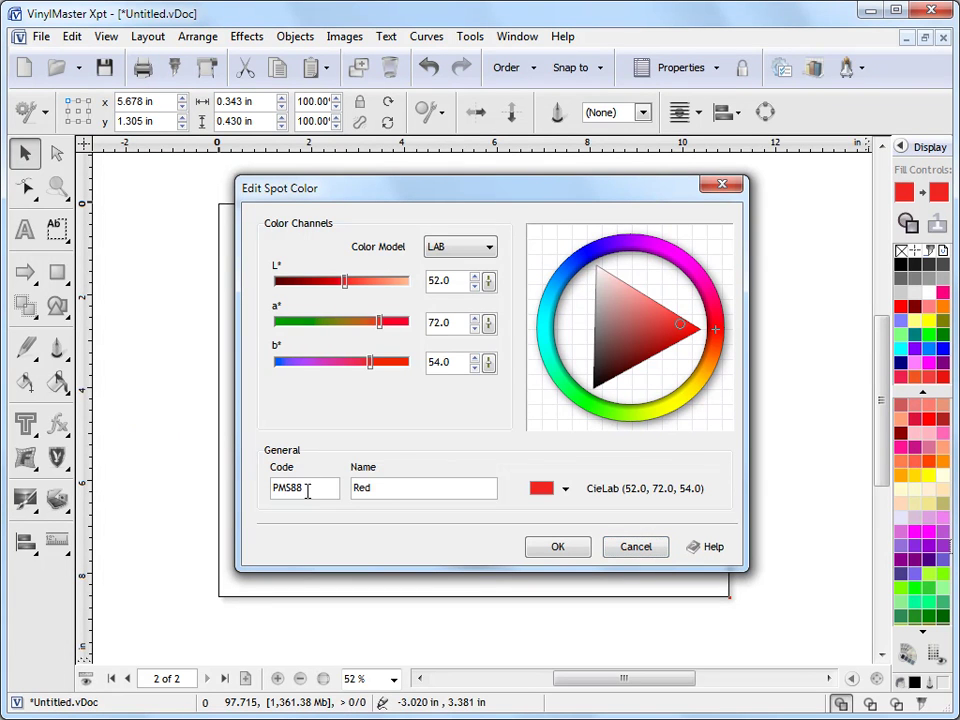
pyautogui.click(388, 489)
pyautogui.write('Red')
pyautogui.click(632, 549)
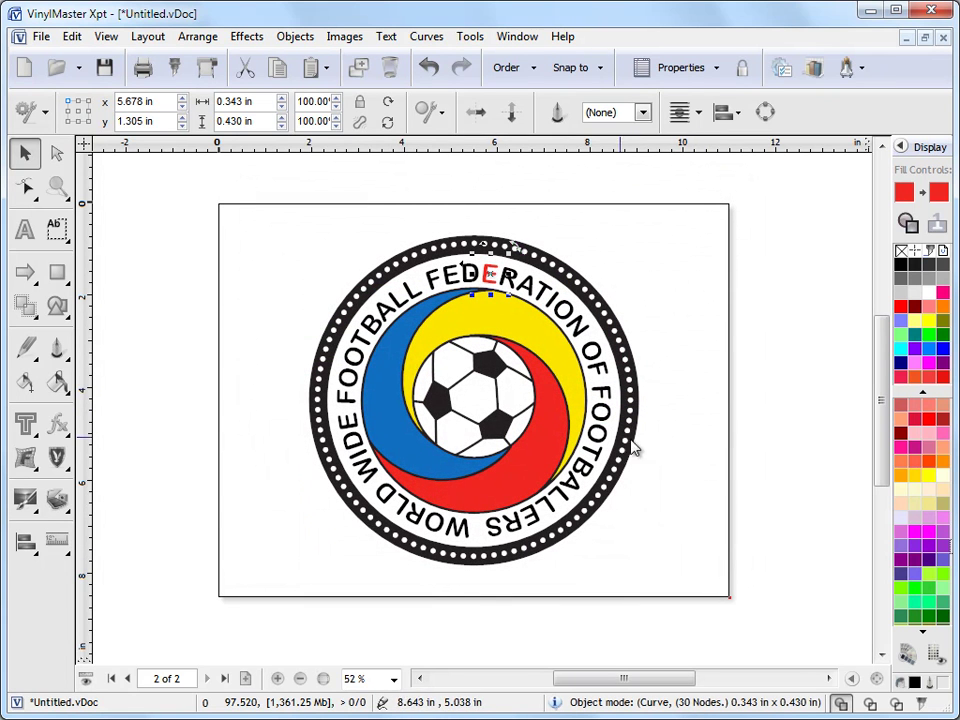
pyautogui.click(686, 449)
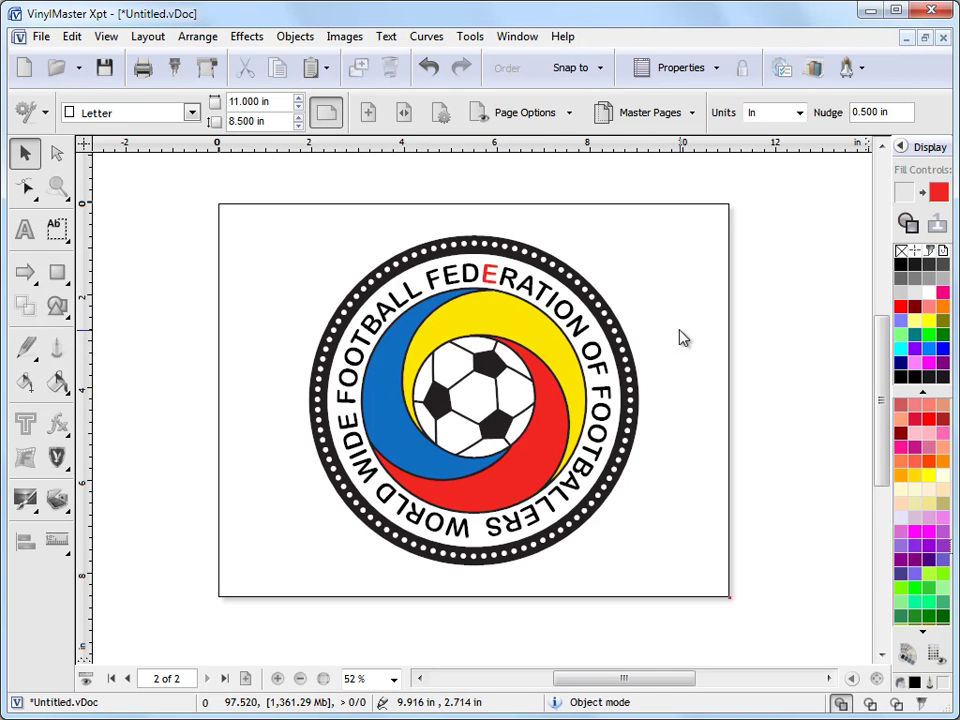
pyautogui.hotkey('ctrl', 'z')
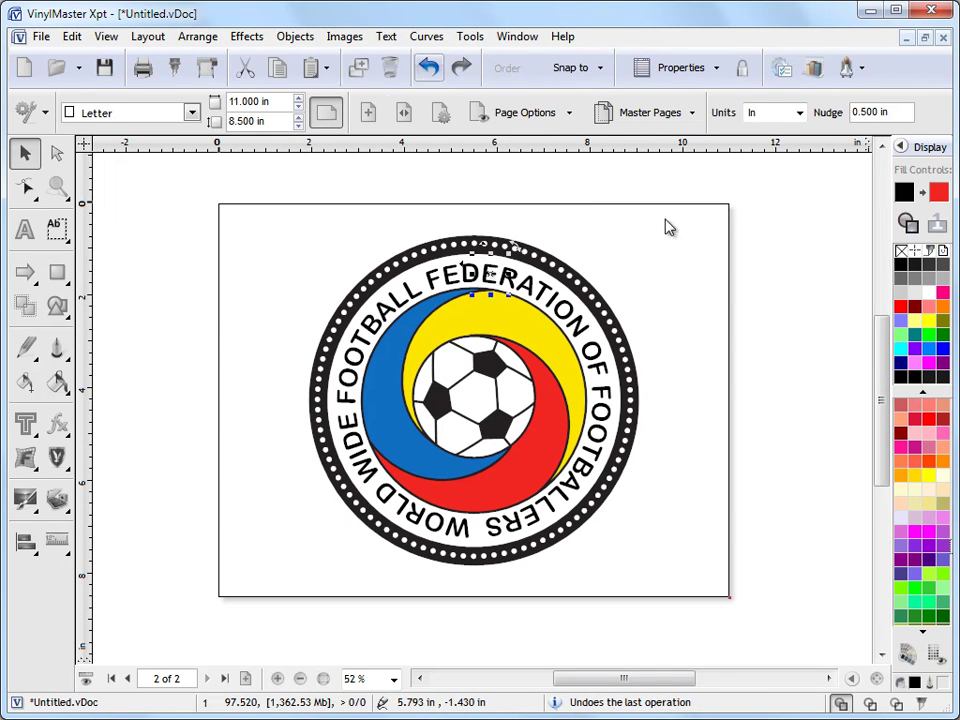
pyautogui.click(752, 379)
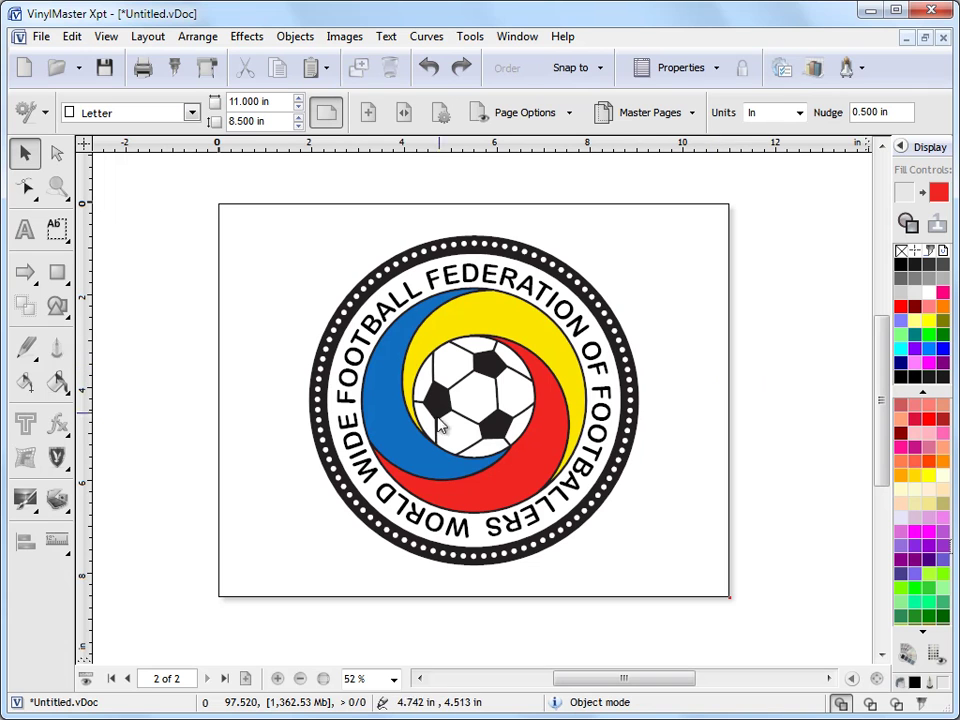
# Select the blue swirl and start a spot colour fill in the CMY colour model
pyautogui.click(388, 432)
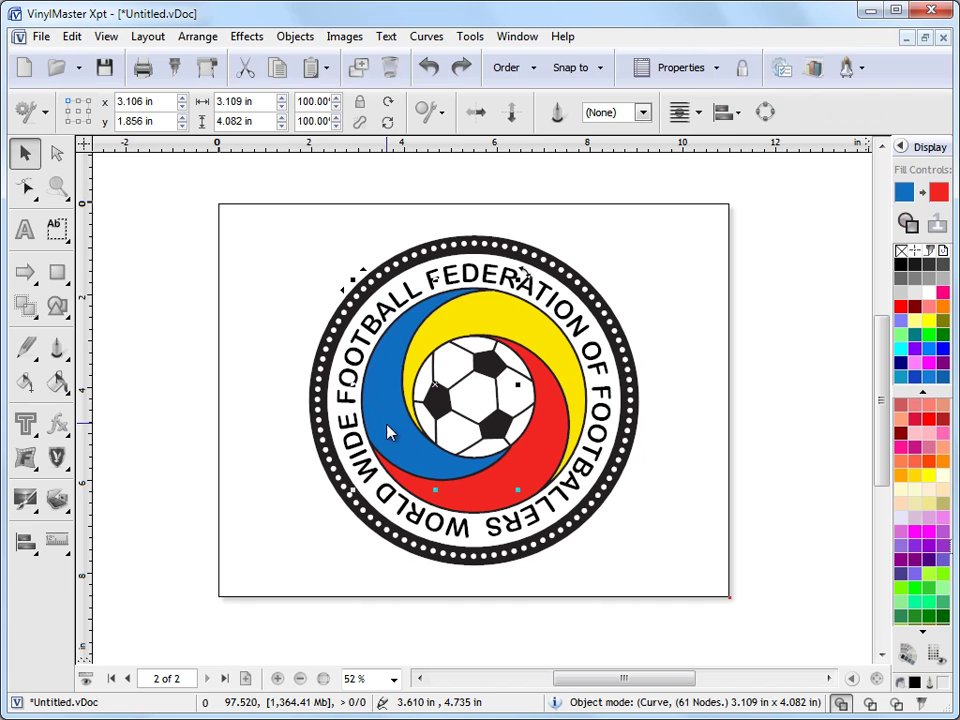
pyautogui.click(57, 382)
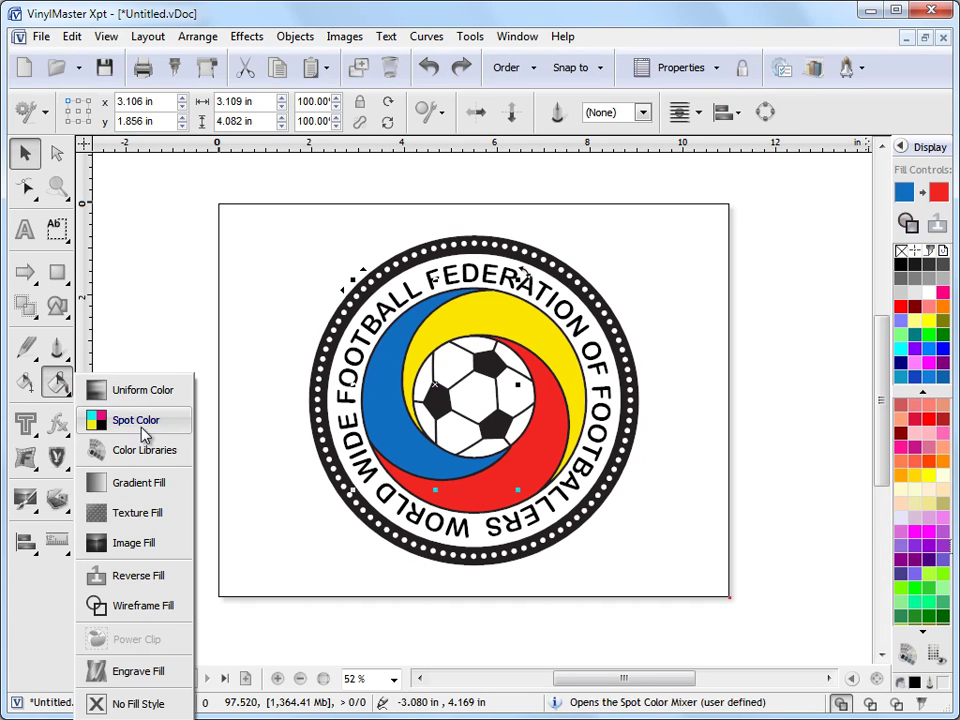
pyautogui.click(142, 422)
pyautogui.click(458, 250)
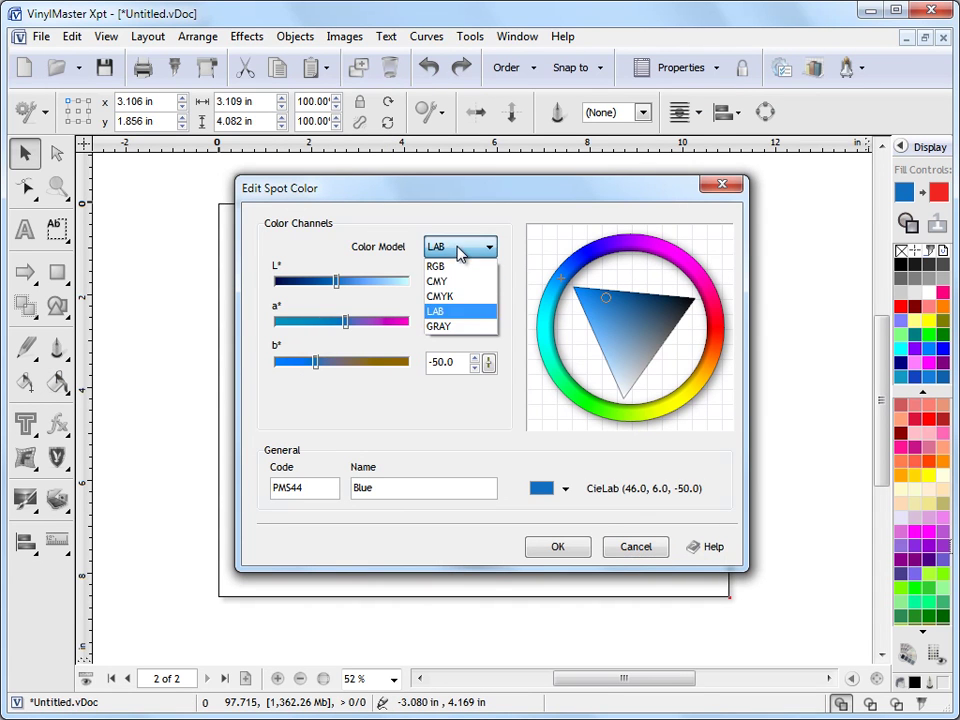
pyautogui.click(437, 281)
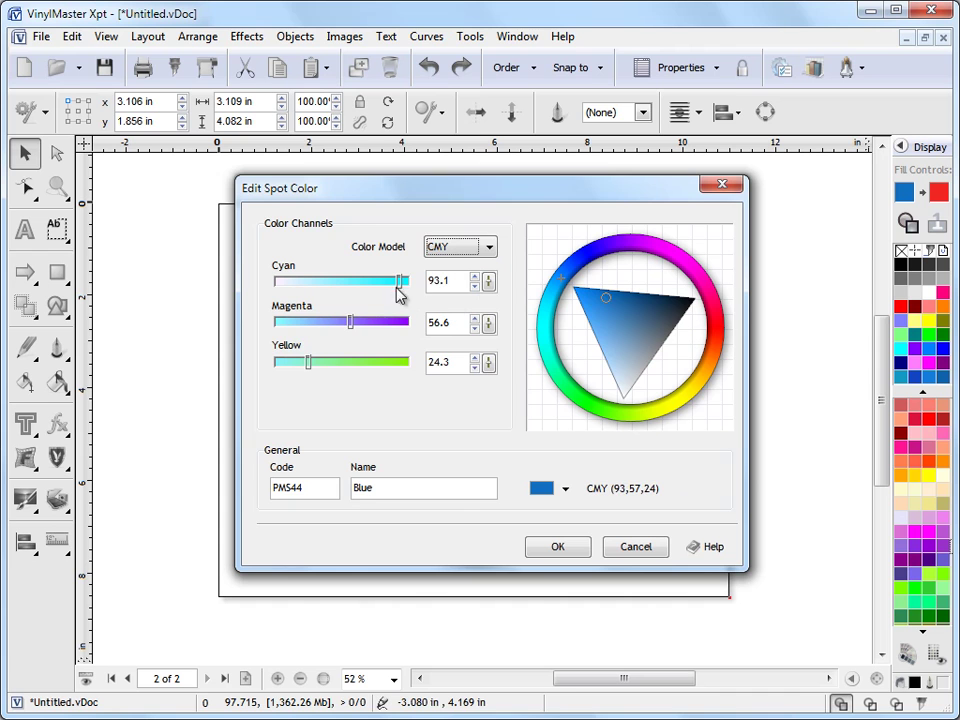
# Set the swirl's spot colour to CMY 100, 0, 0 with code C and name Cyan
pyautogui.moveTo(398, 283); pyautogui.dragTo(437, 285)
pyautogui.moveTo(352, 323); pyautogui.dragTo(275, 363)
pyautogui.click(446, 362)
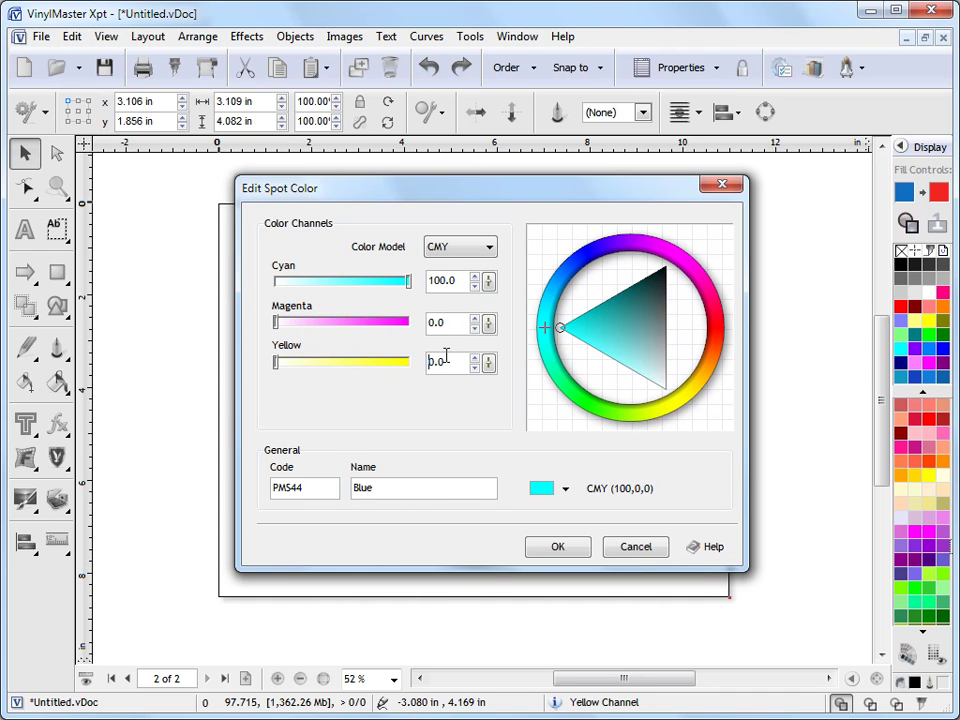
pyautogui.click(456, 326)
pyautogui.moveTo(310, 491); pyautogui.dragTo(273, 523)
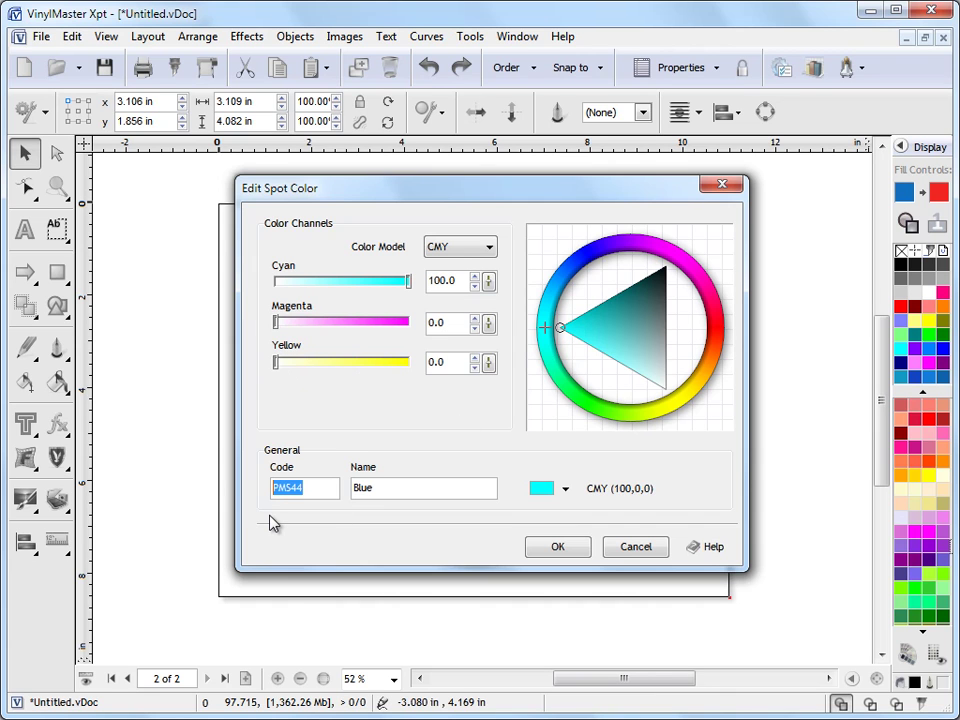
pyautogui.write('C')
pyautogui.press('Tab')
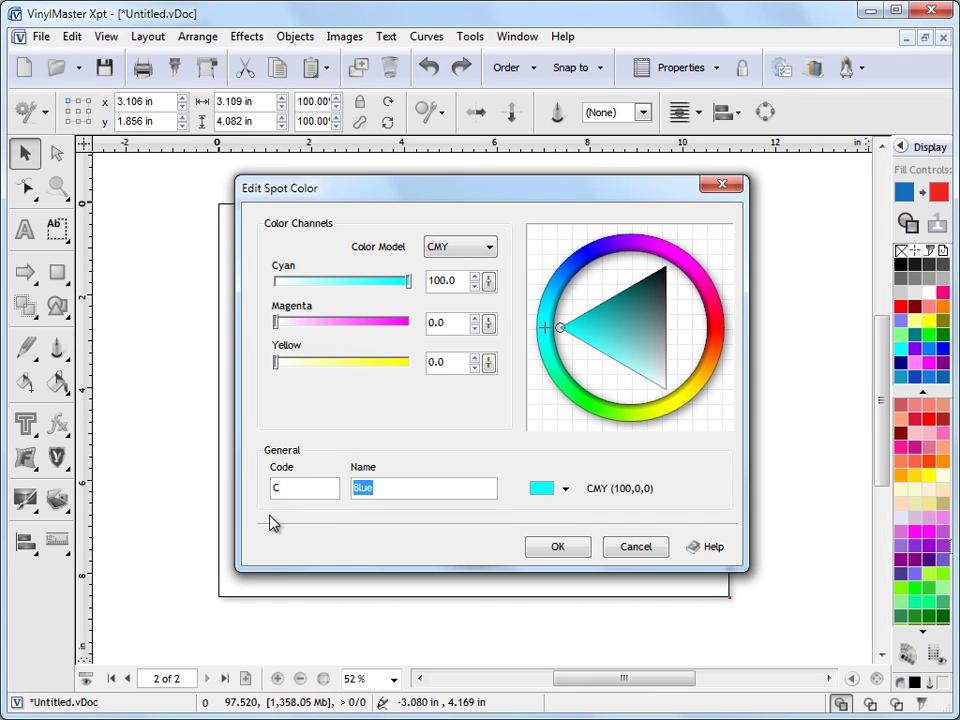
pyautogui.write('Cyan')
pyautogui.click(557, 547)
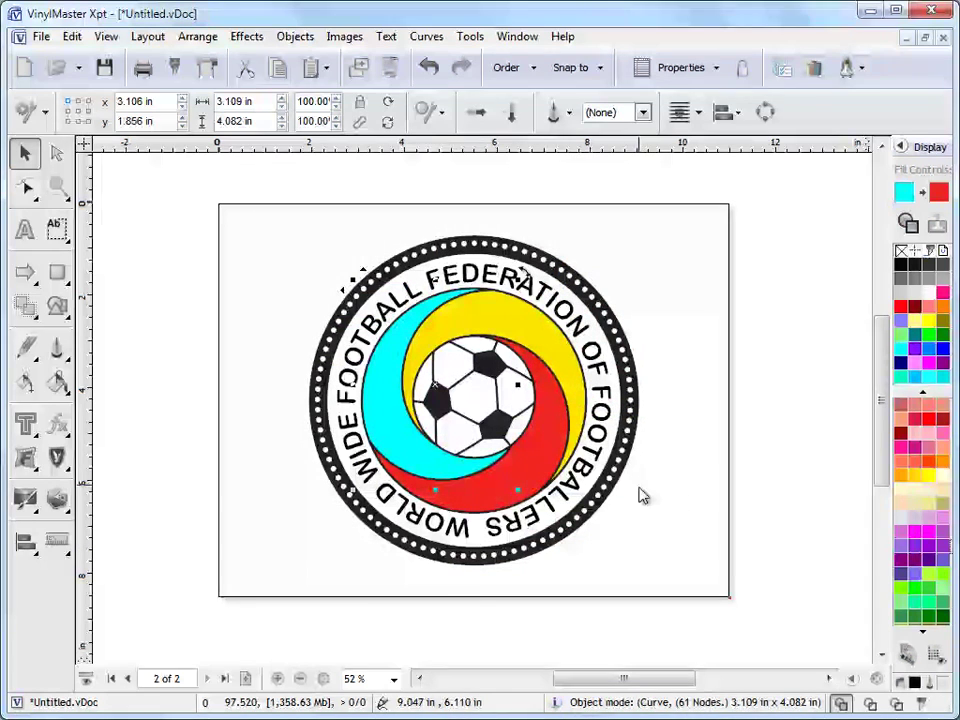
# Switch the selection to the yellow swirl and start a CMY spot colour fill
pyautogui.click(703, 429)
pyautogui.click(506, 326)
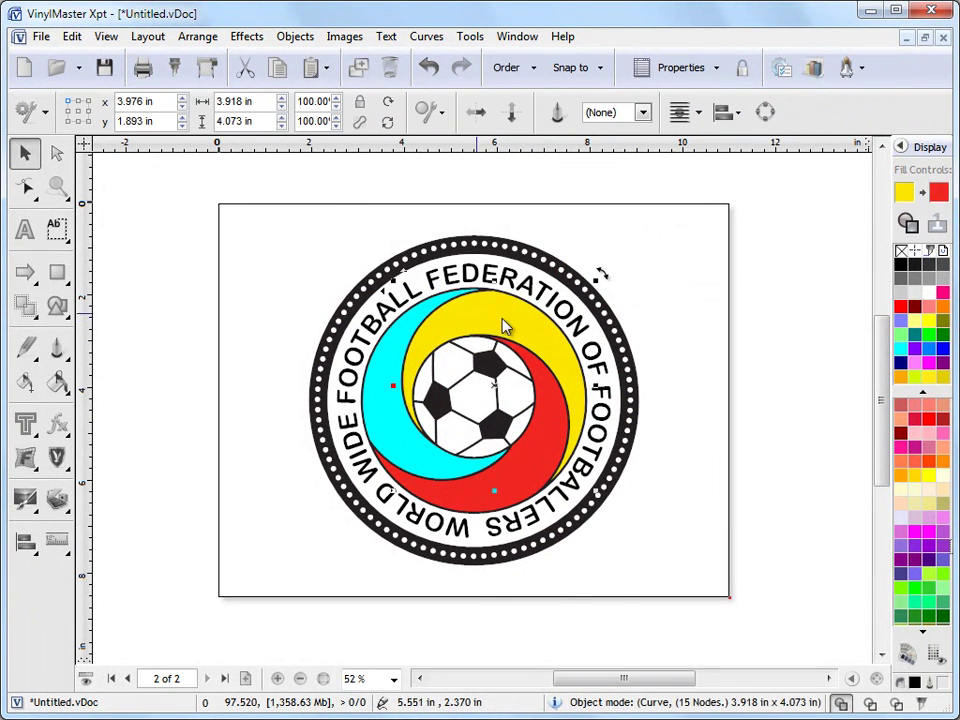
pyautogui.click(67, 393)
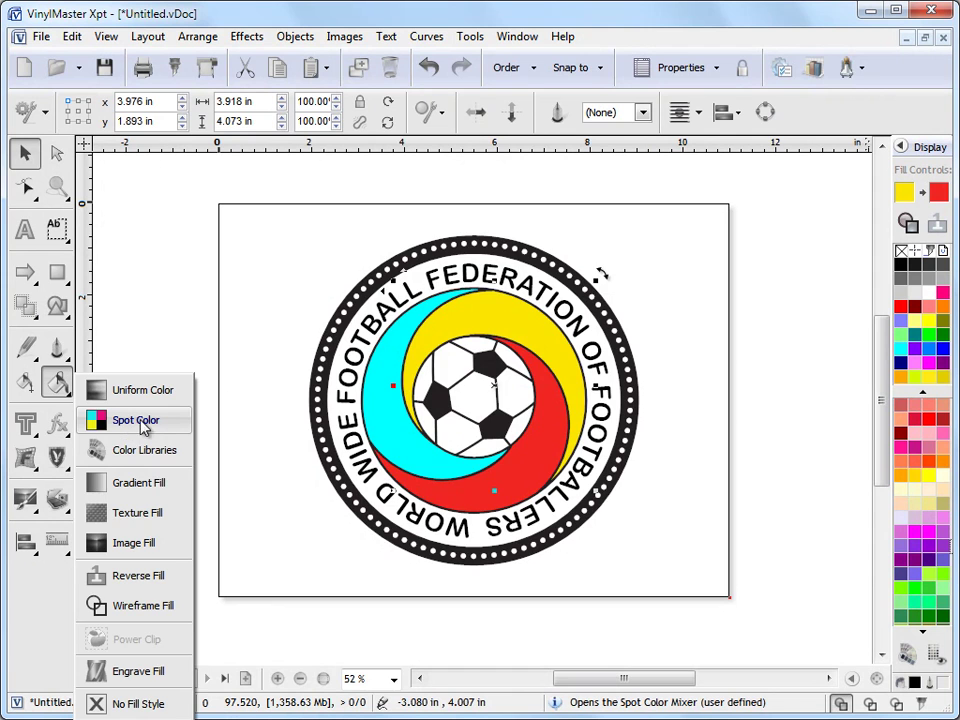
pyautogui.click(135, 420)
pyautogui.click(460, 250)
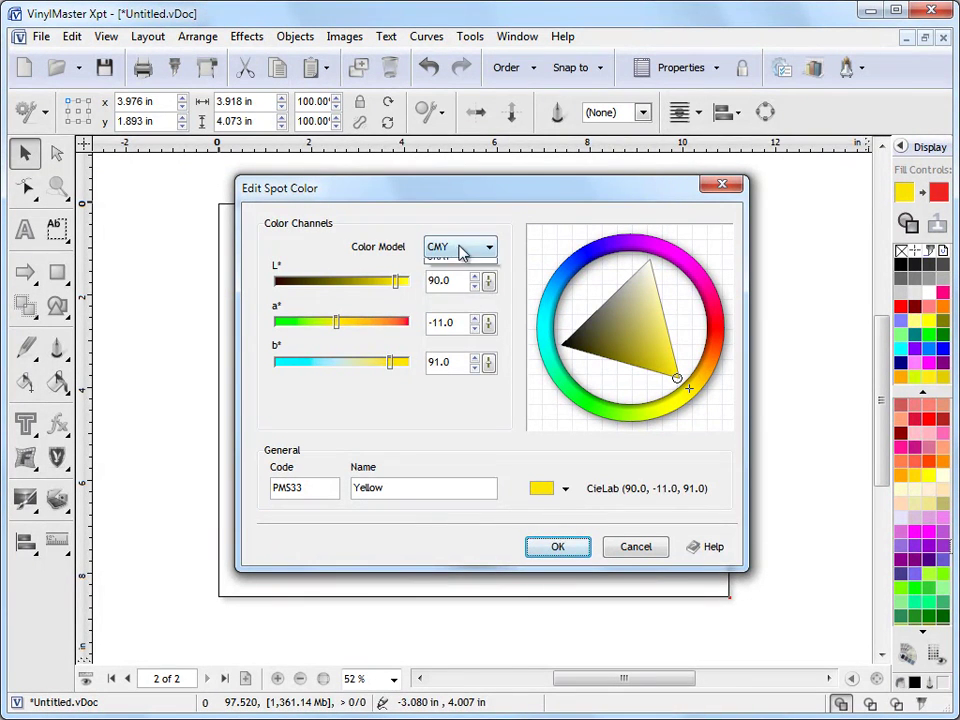
pyautogui.click(456, 281)
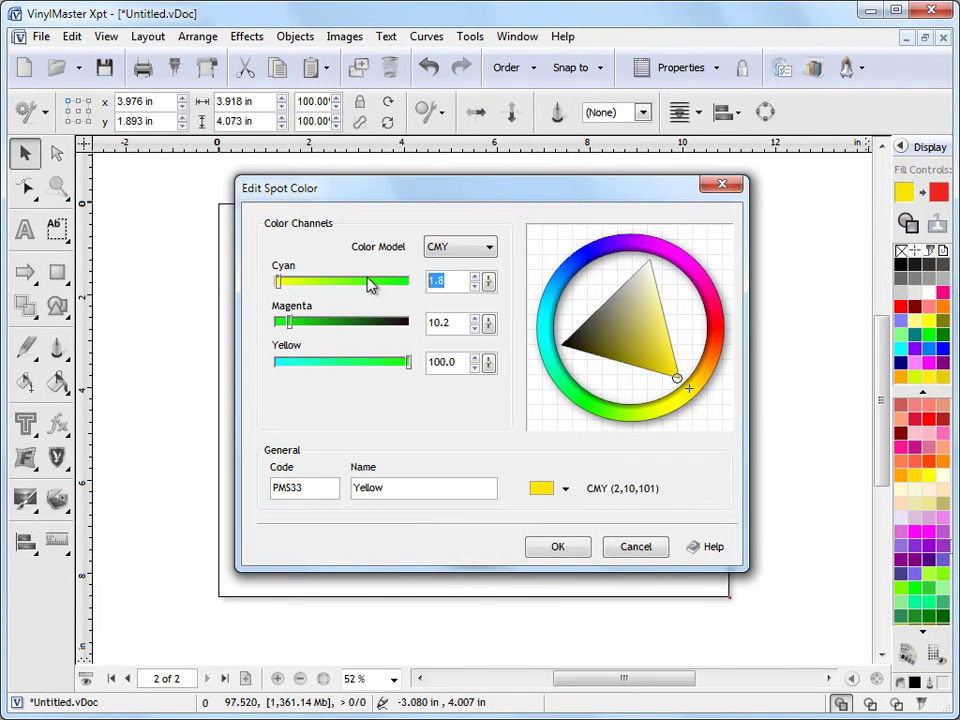
# Set cyan and magenta to 0 and replace the code PMS33 with Y
pyautogui.write('0')
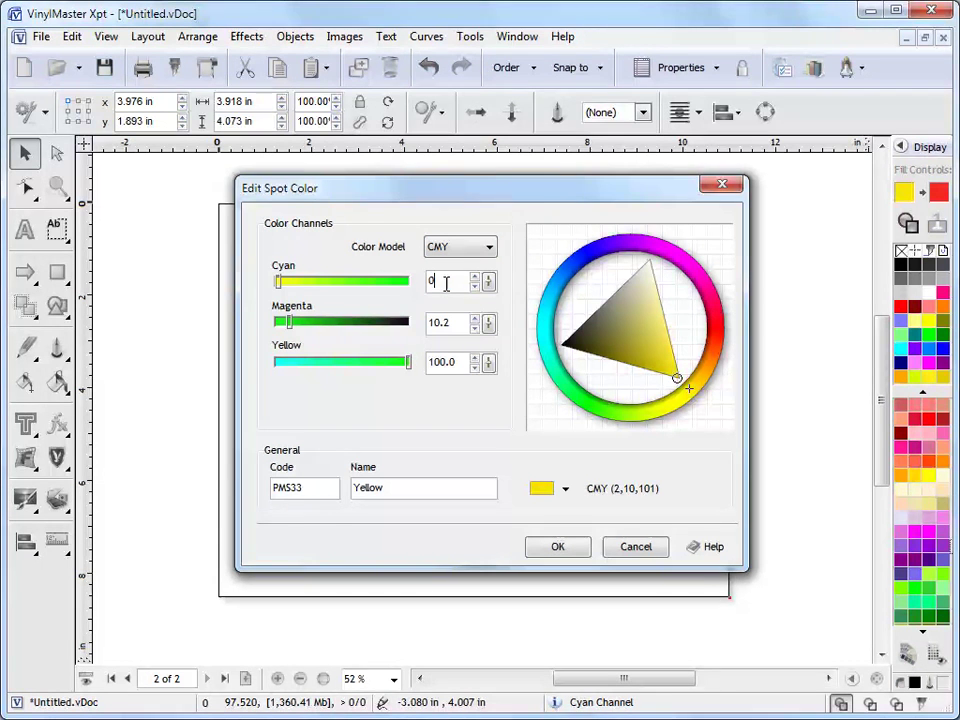
pyautogui.click(420, 322)
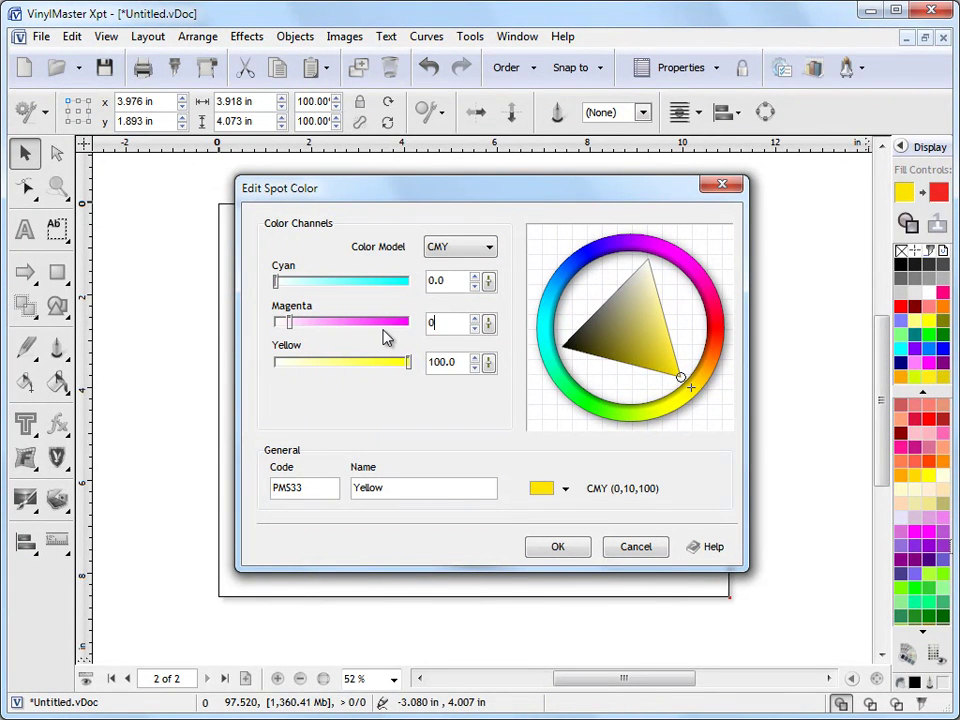
pyautogui.write('0')
pyautogui.click(466, 362)
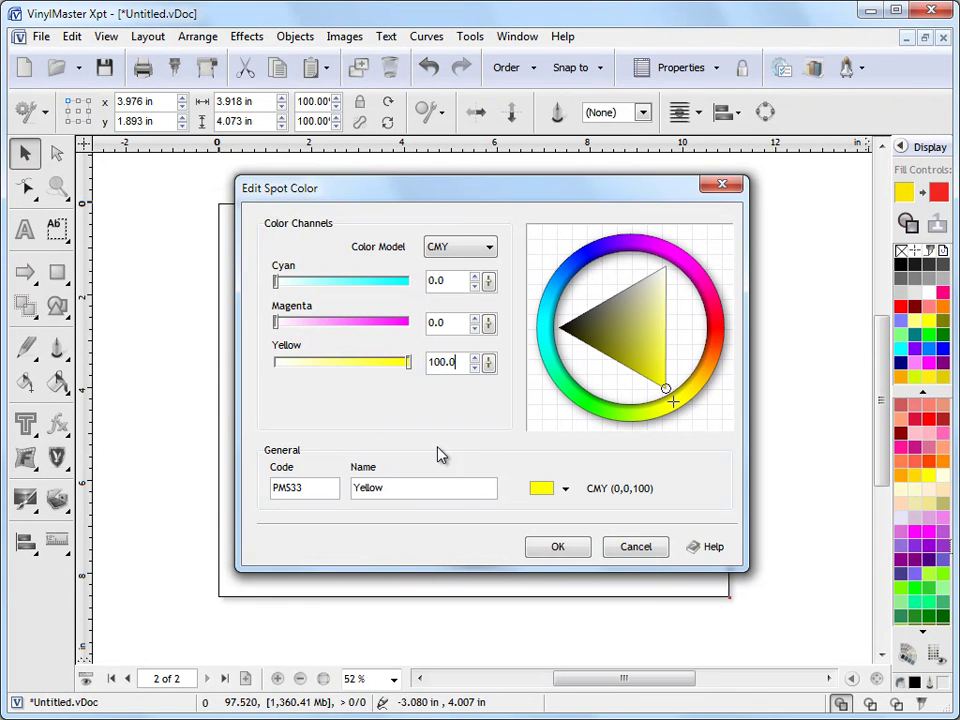
pyautogui.moveTo(326, 487); pyautogui.dragTo(253, 488)
pyautogui.write('Y')
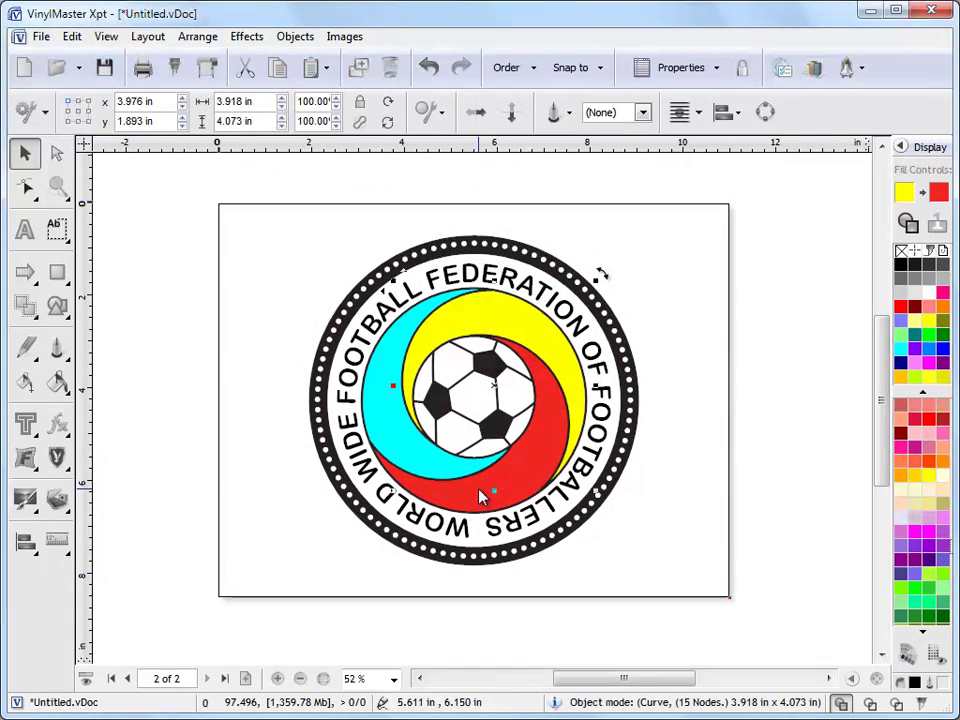
# Give the red swirl a CMY spot colour fill at Cyan 0, Magenta 100, Yellow 0
pyautogui.click(545, 415)
pyautogui.click(57, 383)
pyautogui.click(128, 420)
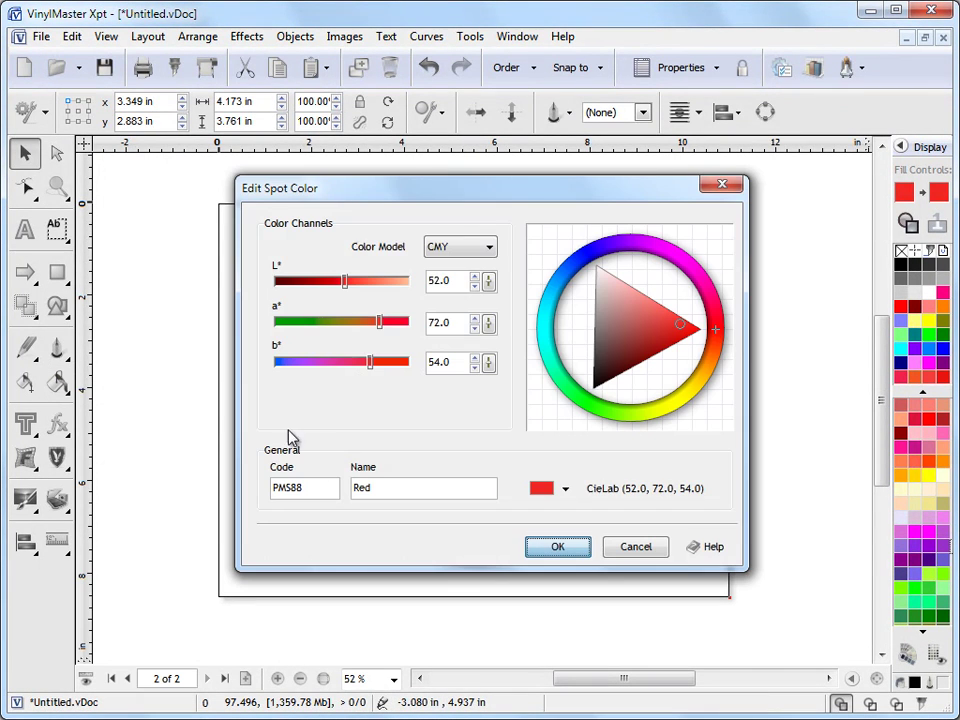
pyautogui.click(462, 246)
pyautogui.click(456, 281)
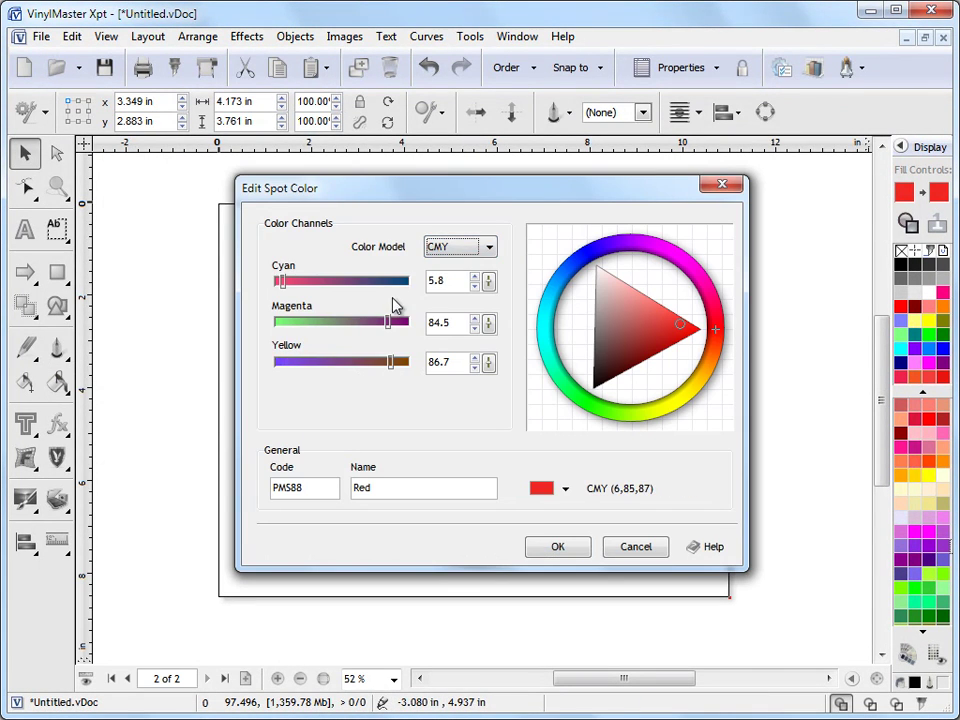
pyautogui.moveTo(388, 321); pyautogui.dragTo(433, 319)
pyautogui.moveTo(391, 362); pyautogui.dragTo(276, 364)
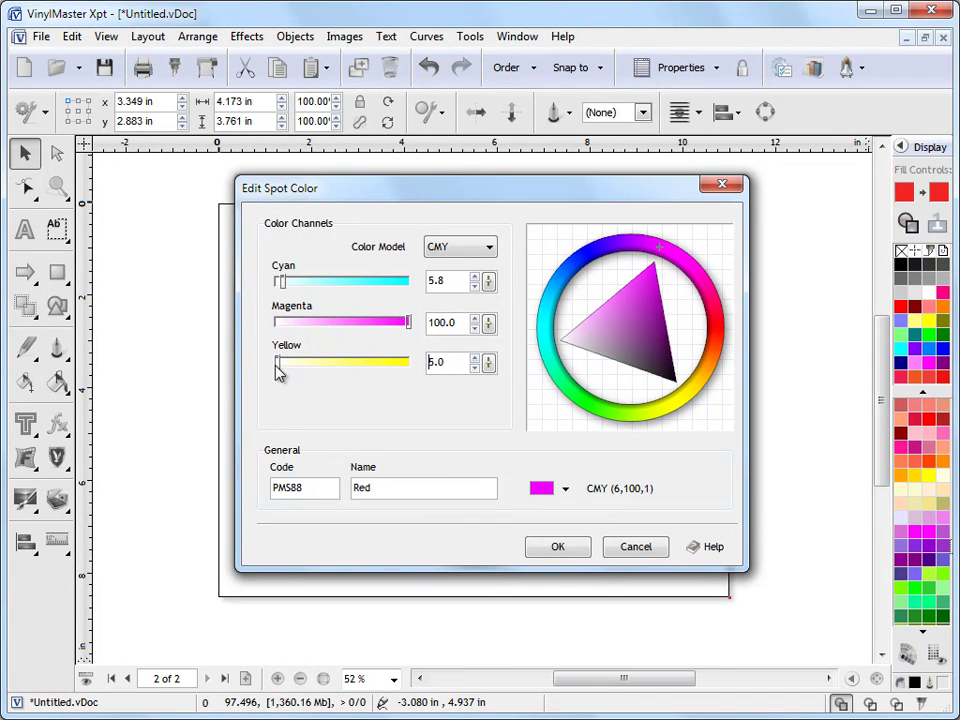
pyautogui.moveTo(283, 281); pyautogui.dragTo(237, 285)
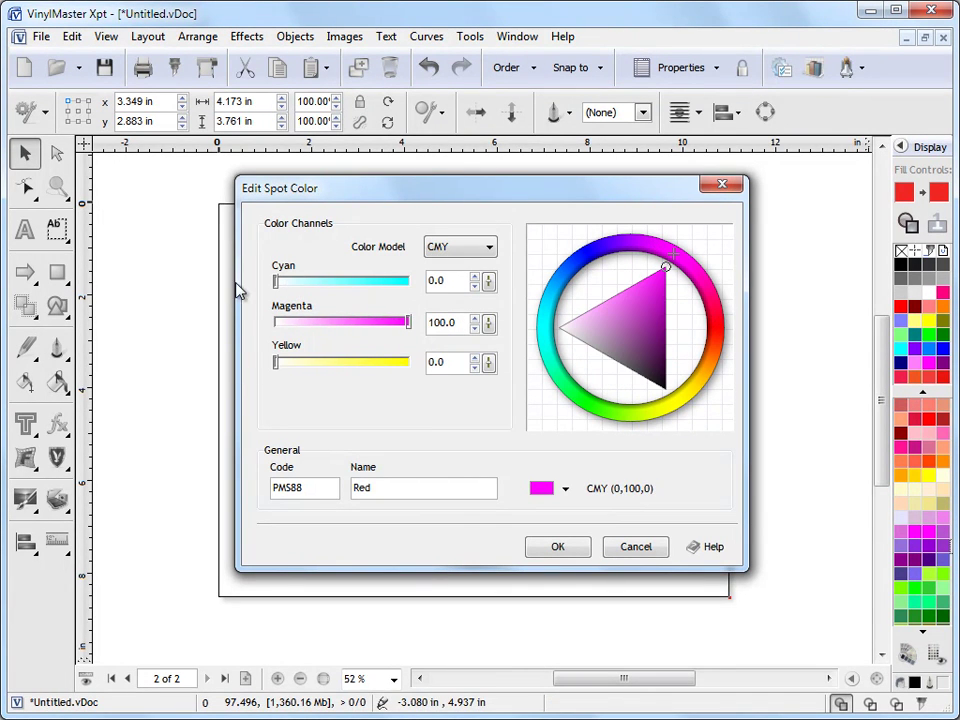
# Set the spot colour code to M and name to Magenta, then apply it to the swirl
pyautogui.moveTo(324, 489); pyautogui.dragTo(252, 481)
pyautogui.write('M')
pyautogui.press('Tab')
pyautogui.write('c')
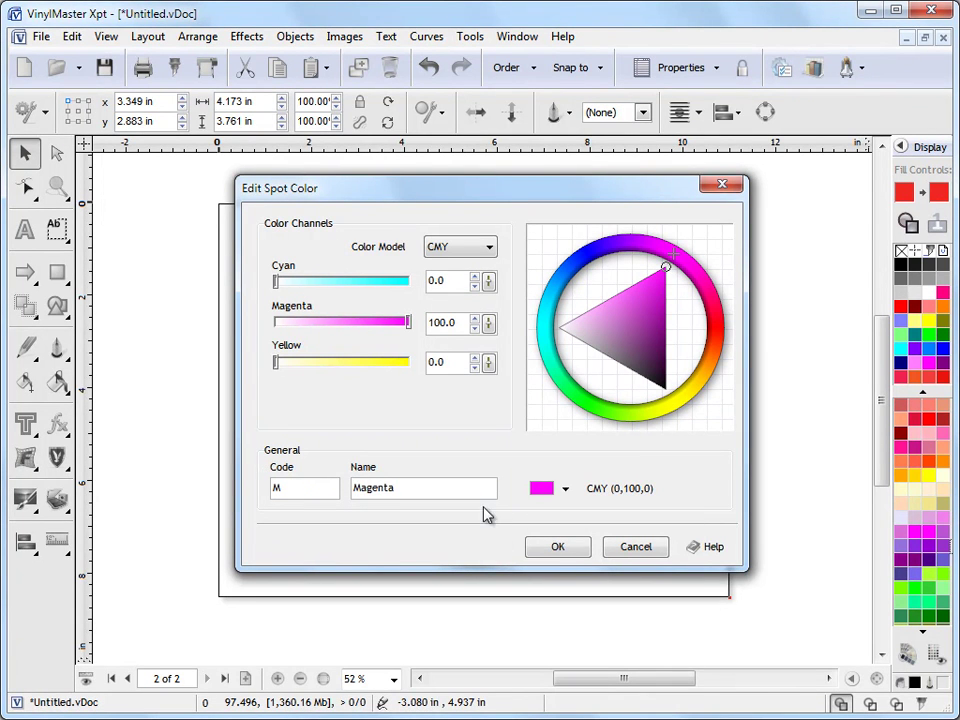
pyautogui.click(577, 550)
pyautogui.click(664, 371)
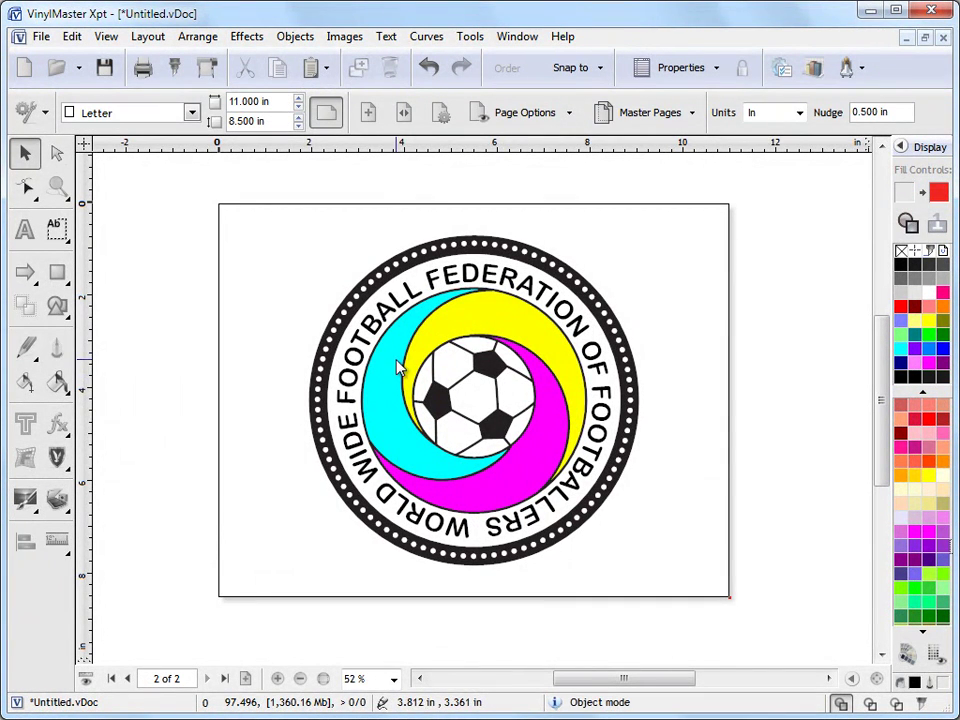
# Enable Use Spot Colors for sending to the RIP and review the listed Cyan, Yellow and Magenta inks
pyautogui.click(210, 72)
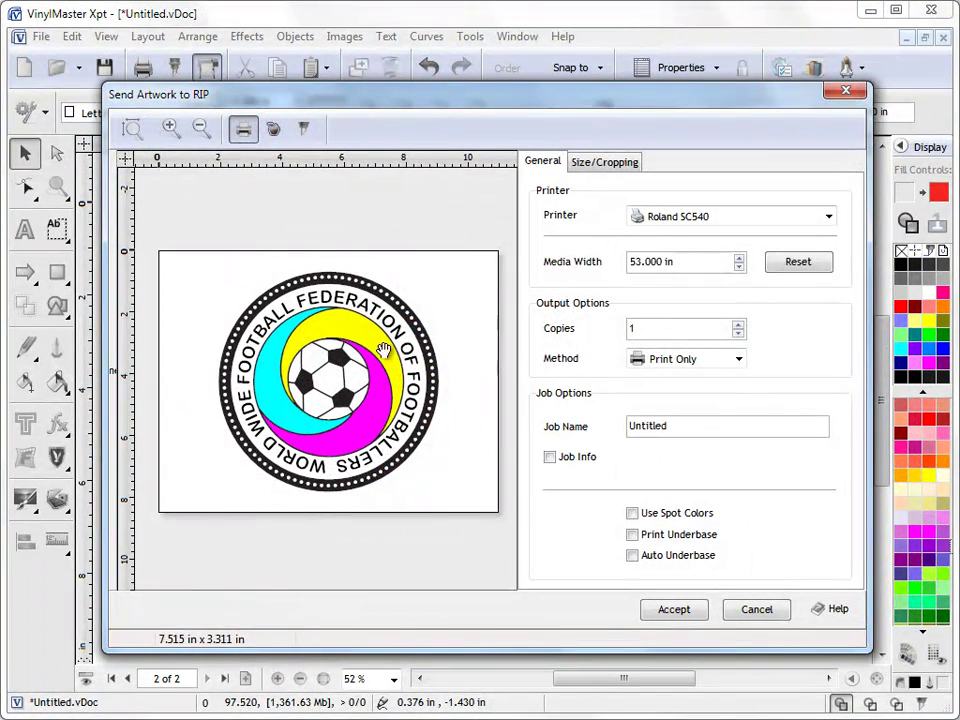
pyautogui.click(632, 513)
pyautogui.click(676, 161)
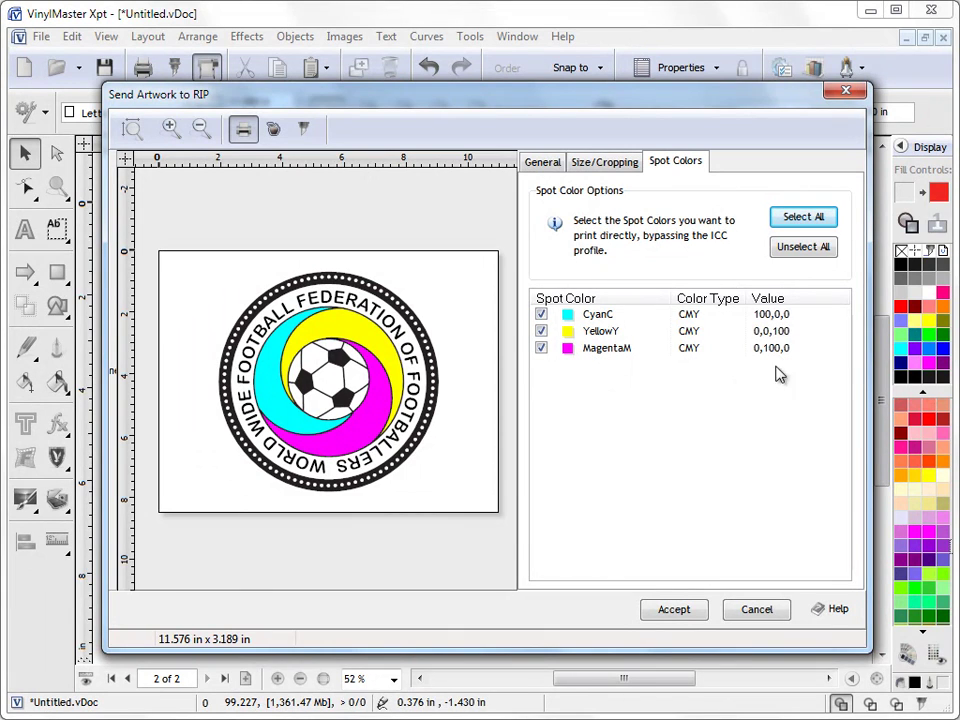
# Send the artwork, confirm Untitled job 139 shows 3 spot colours in Job Options, and print it
pyautogui.click(690, 608)
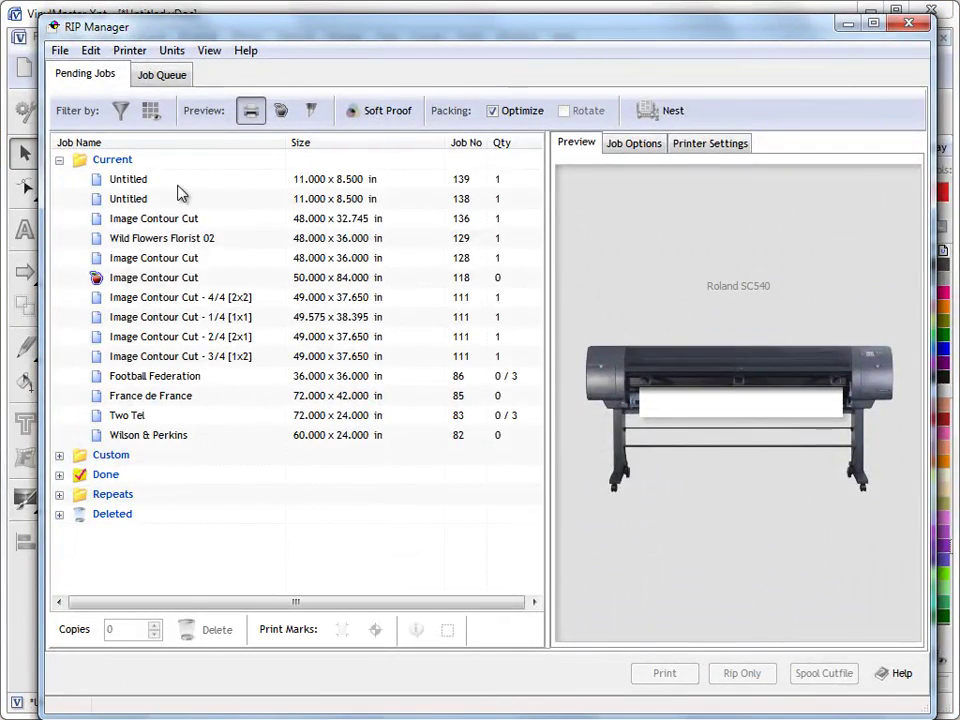
pyautogui.click(178, 186)
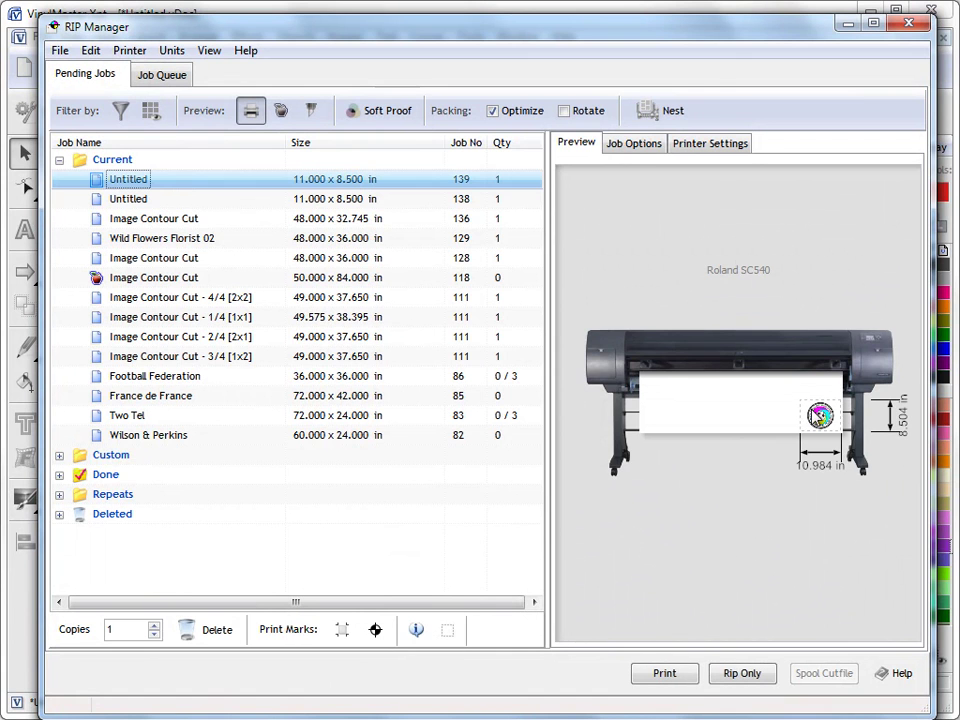
pyautogui.click(637, 146)
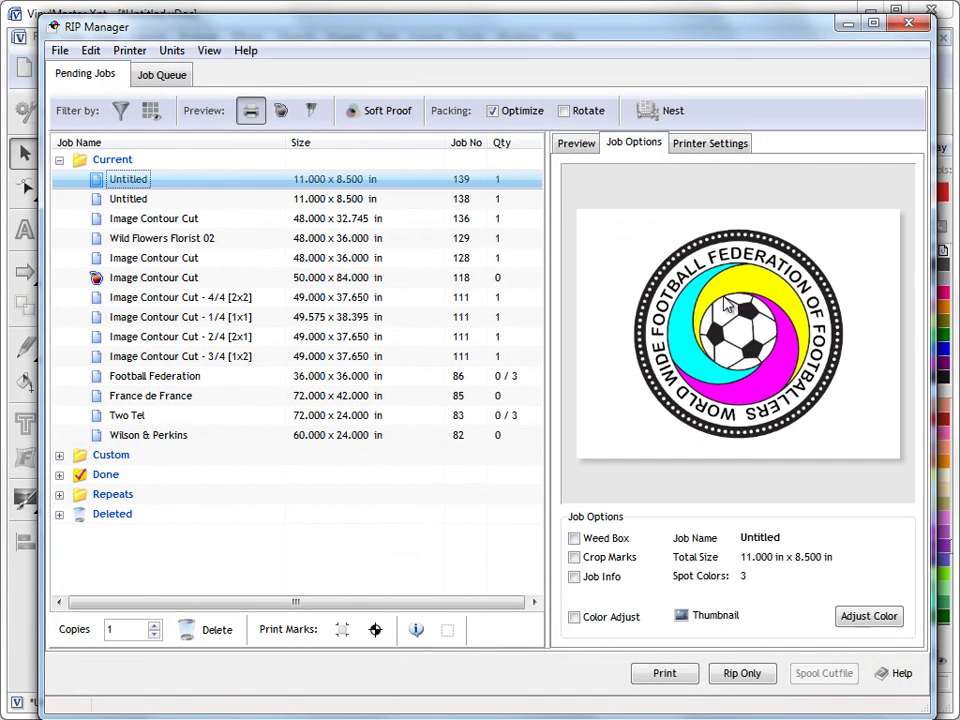
pyautogui.click(665, 673)
# Close RIP Manager to return to the logo with its three CMY swirls
pyautogui.click(908, 22)
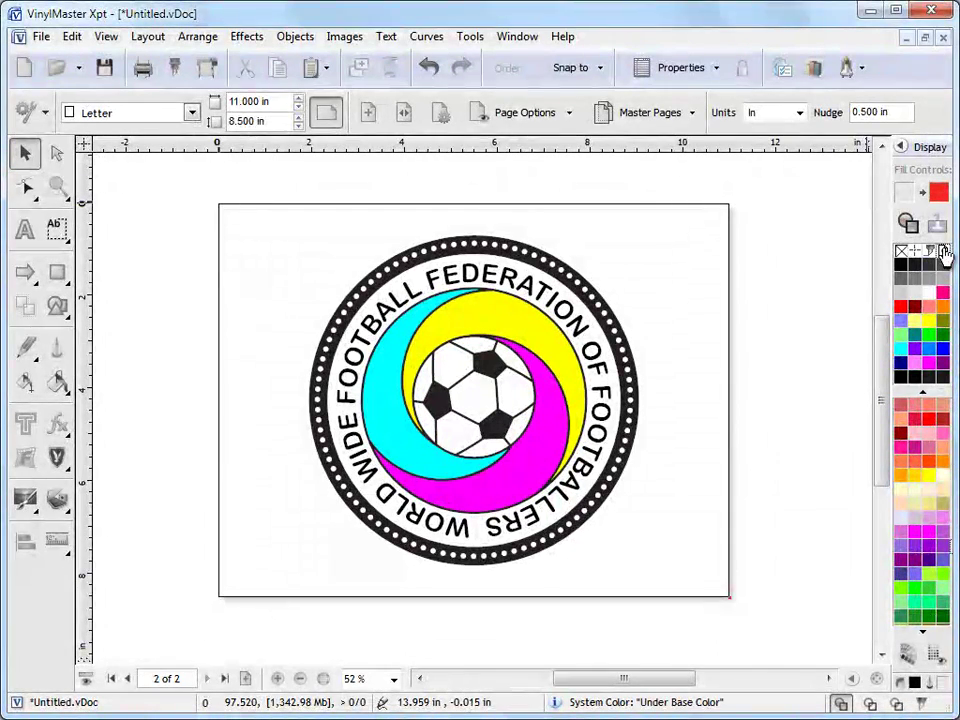